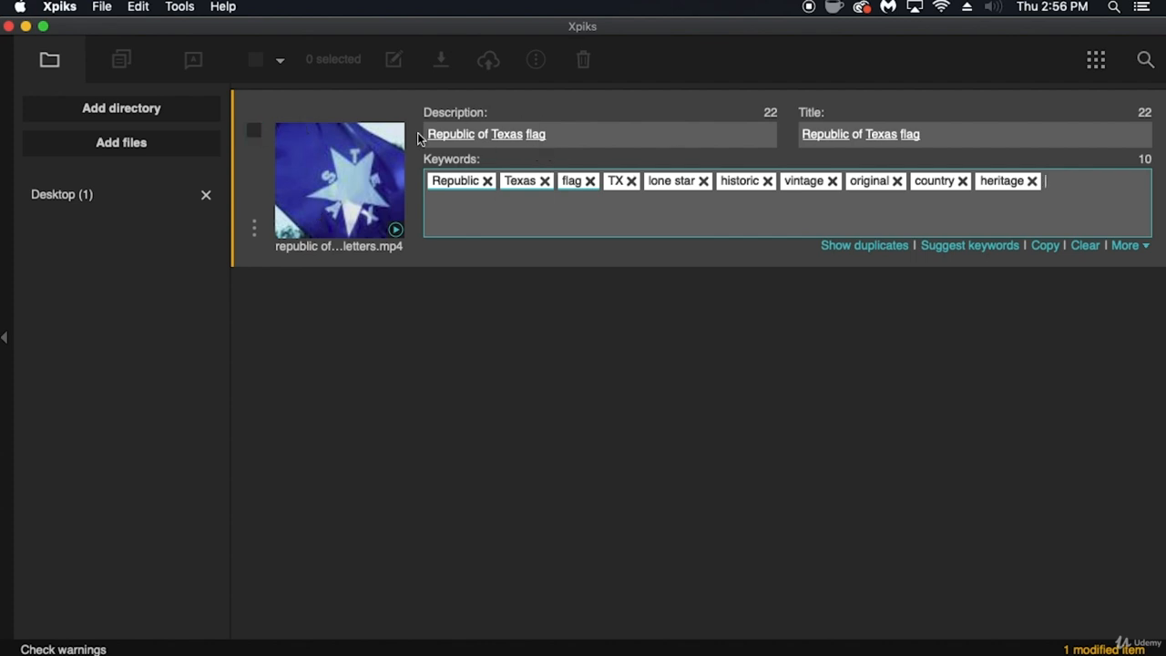
- Select the Republic of Texas flag video and export its metadata without backing up the file
{"action": "left_click", "coordinate": [253, 130]}
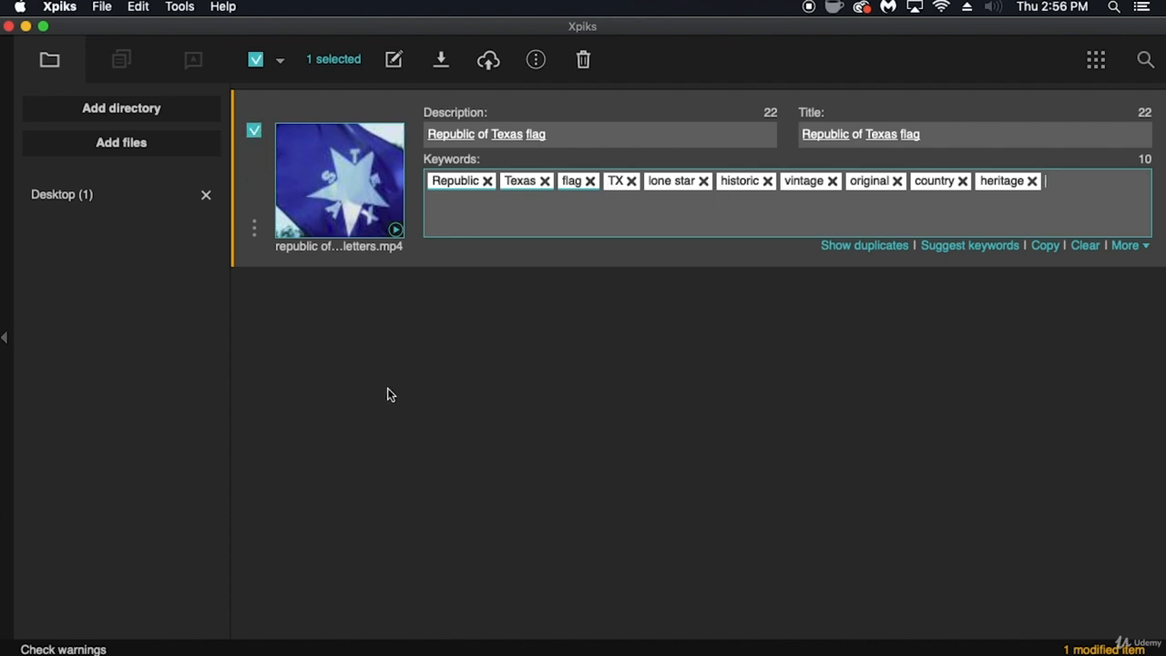
{"action": "left_click", "coordinate": [444, 64]}
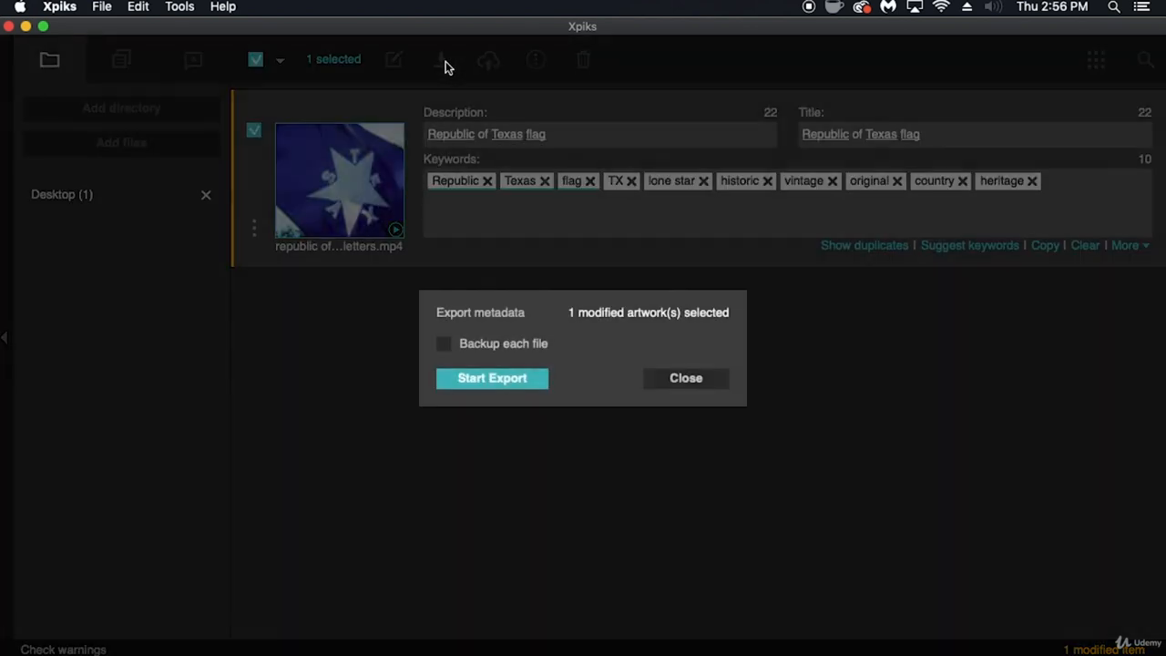
{"action": "left_click", "coordinate": [444, 345]}
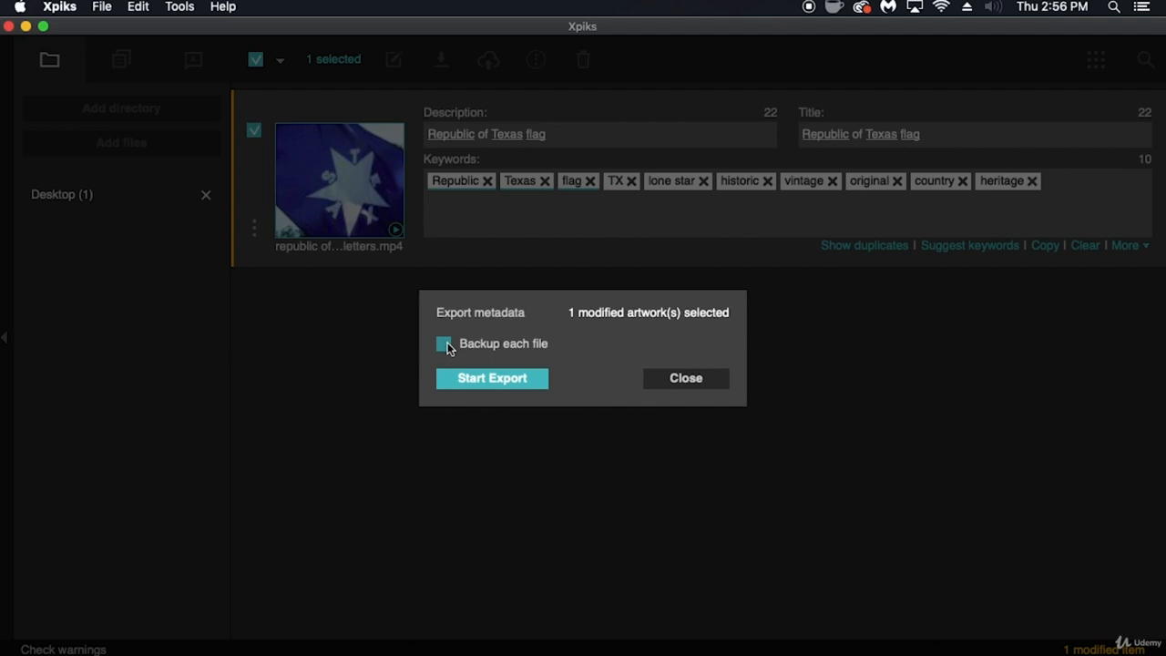
{"action": "left_click", "coordinate": [444, 344]}
{"action": "left_click", "coordinate": [500, 383]}
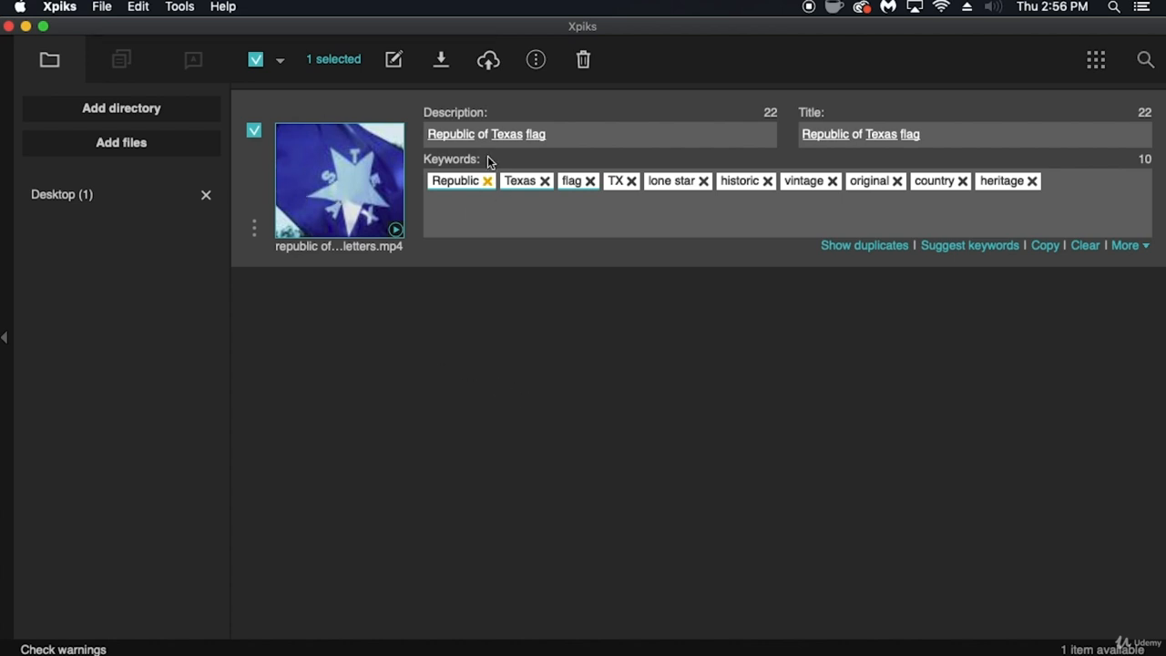
- Open the upload settings for the selected video and review the Alamy and Shutterstock FTP entries
{"action": "left_click", "coordinate": [490, 64]}
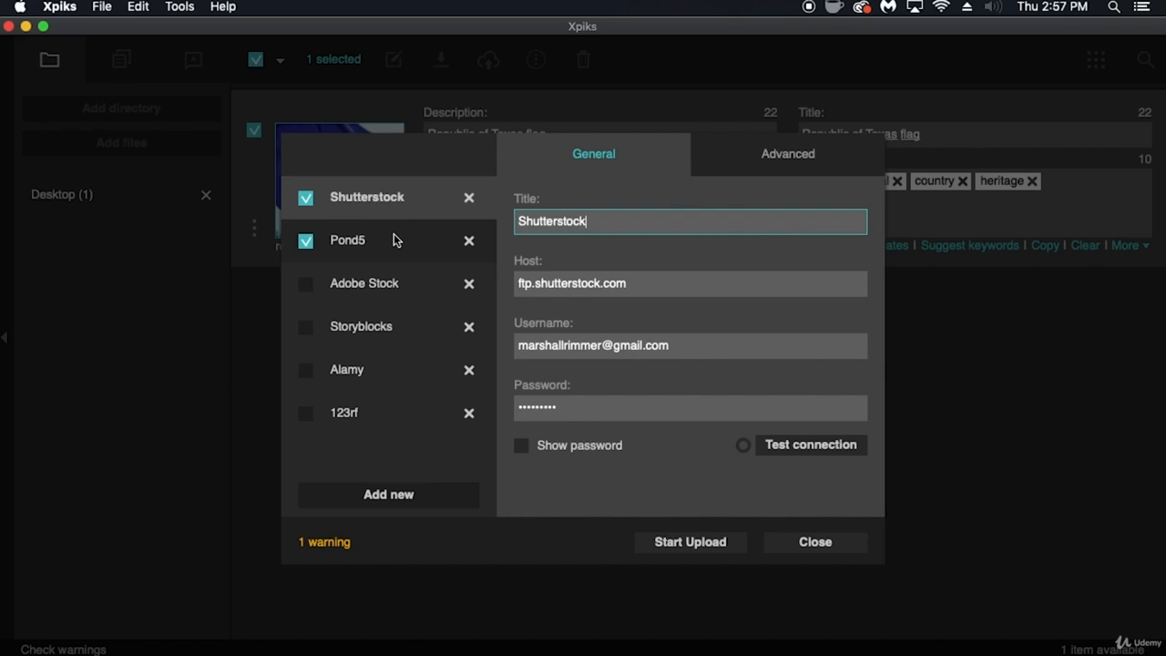
{"action": "left_click", "coordinate": [394, 407]}
{"action": "left_click", "coordinate": [388, 373]}
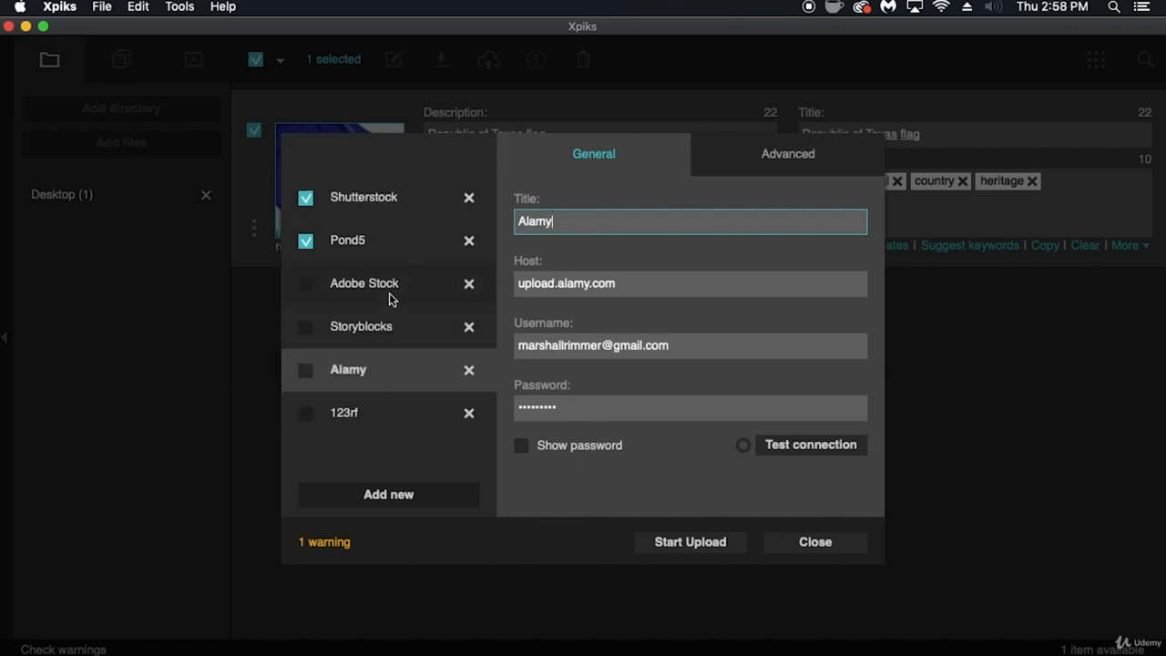
{"action": "left_click", "coordinate": [393, 200]}
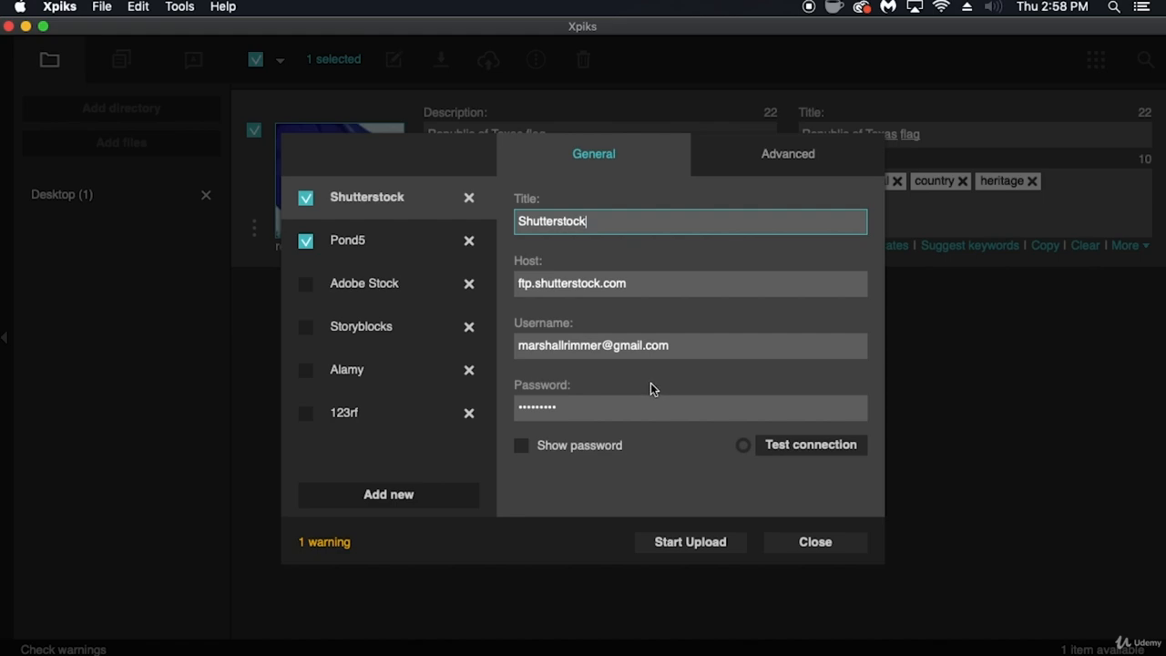
- Read Shutterstock's FTPS upload instructions in Chrome for the port and username, and return to Xpiks to compare the saved entry
{"action": "mouse_move", "coordinate": [293, 638]}
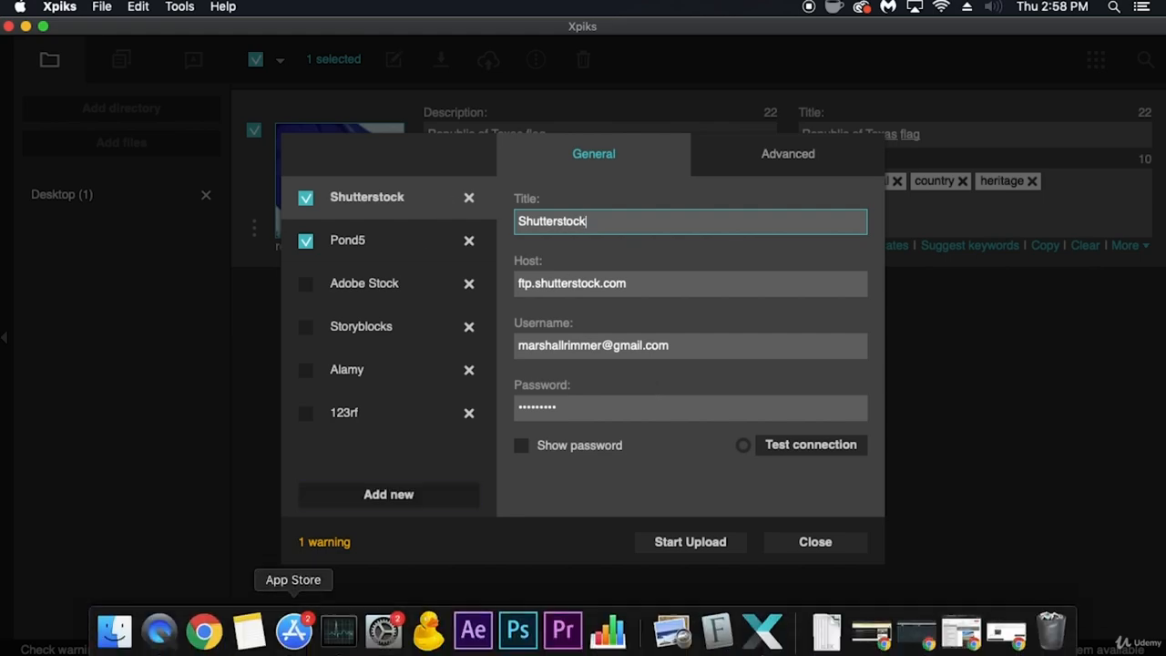
{"action": "left_click", "coordinate": [204, 630]}
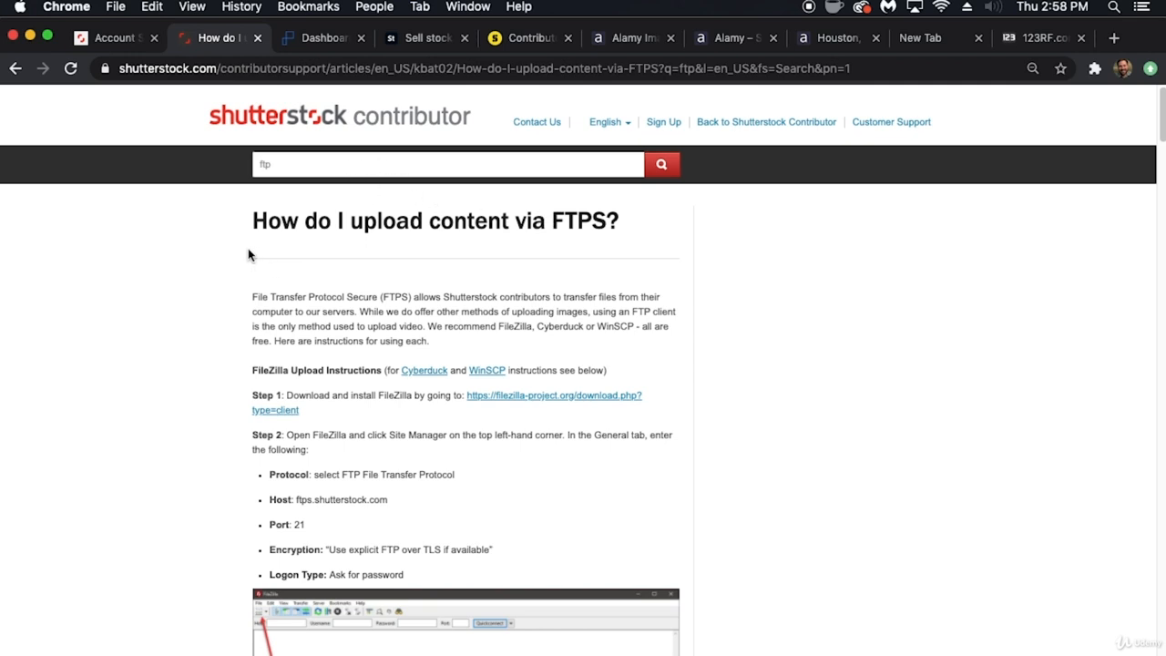
{"action": "scroll", "coordinate": [223, 288], "scroll_direction": "down", "scroll_amount": 5}
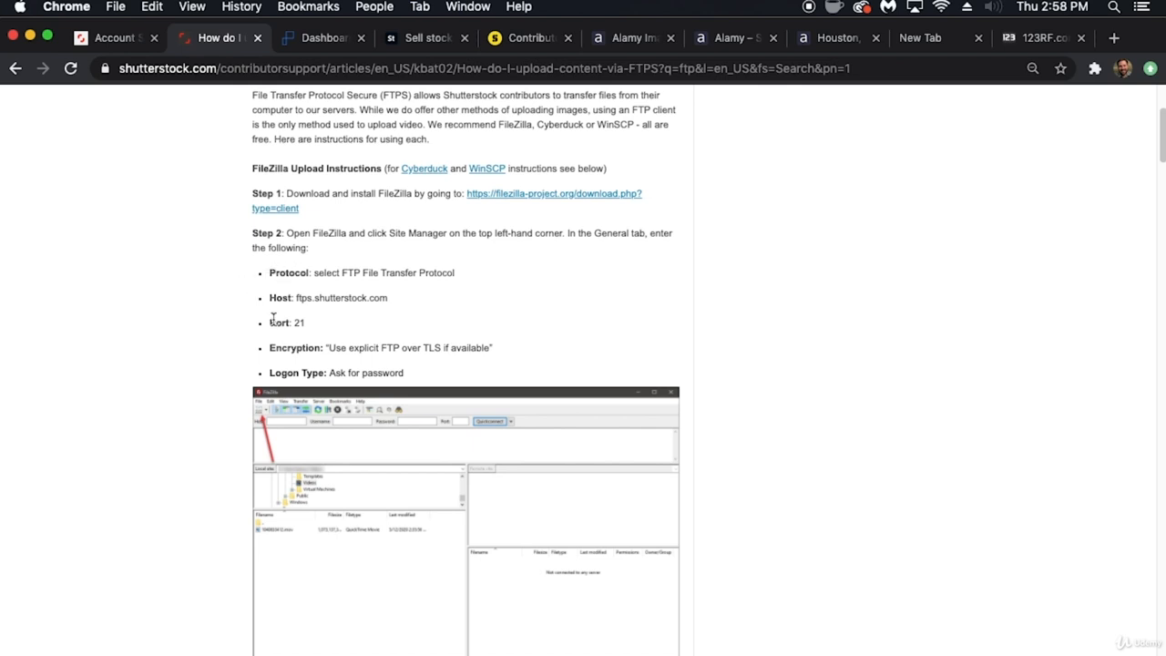
{"action": "left_click_drag", "start_coordinate": [270, 323], "coordinate": [310, 327]}
{"action": "scroll", "coordinate": [305, 342], "scroll_direction": "down", "scroll_amount": 1}
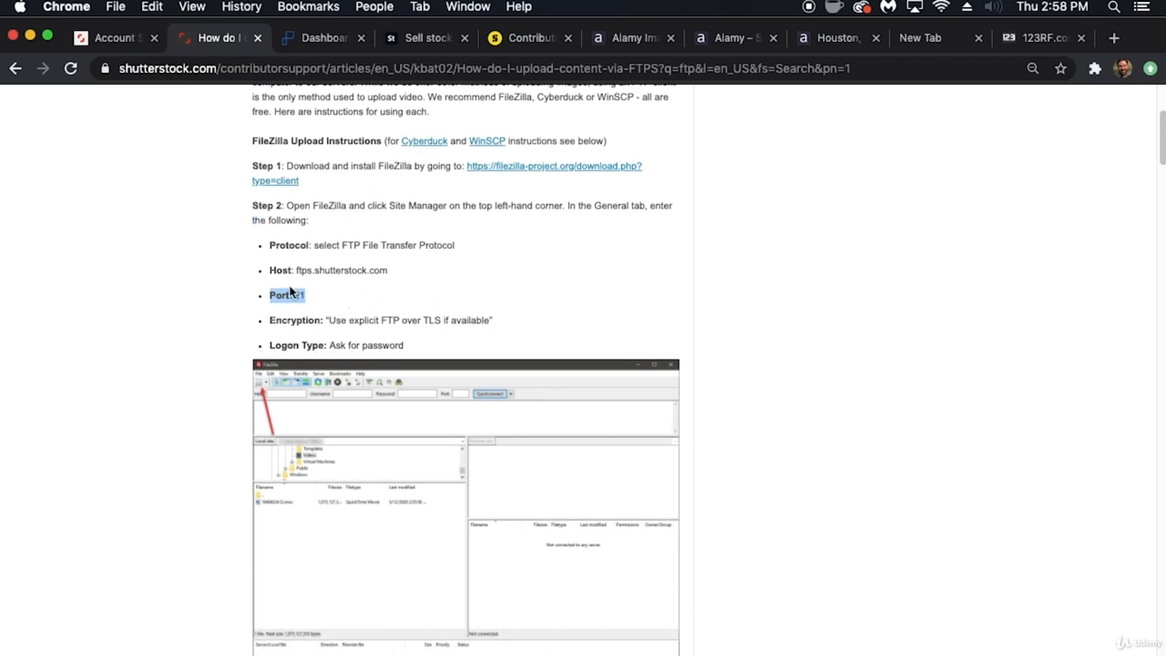
{"action": "left_click", "coordinate": [240, 326]}
{"action": "scroll", "coordinate": [233, 319], "scroll_direction": "down", "scroll_amount": 5}
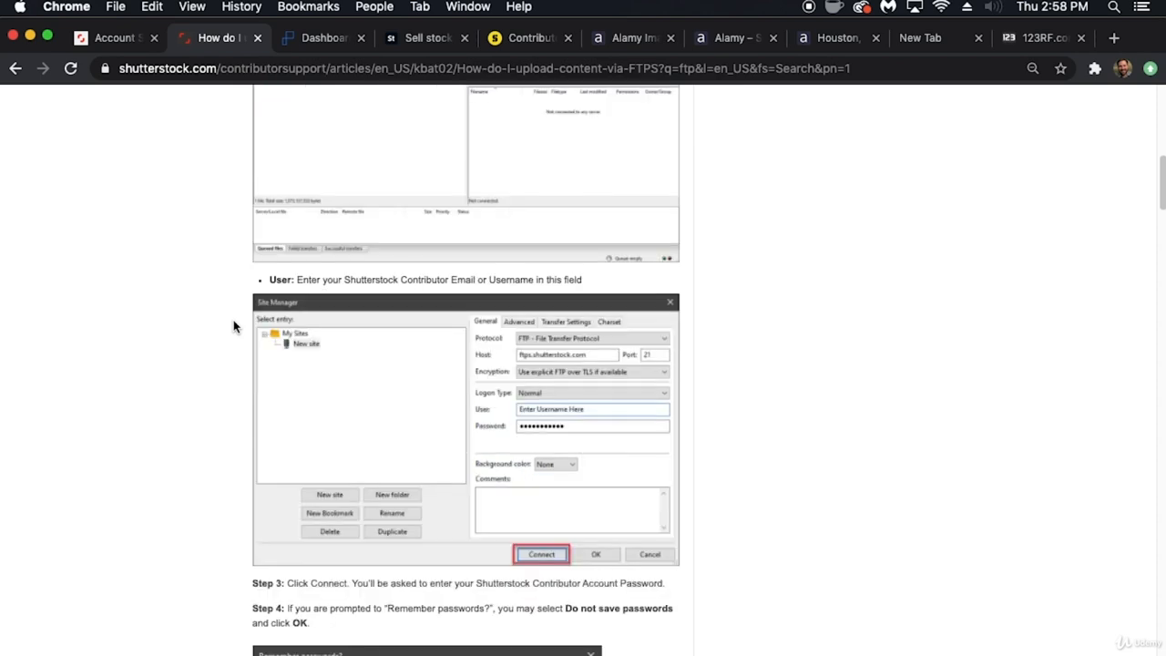
{"action": "scroll", "coordinate": [233, 320], "scroll_direction": "down", "scroll_amount": 1}
{"action": "left_click_drag", "start_coordinate": [298, 179], "coordinate": [594, 182]}
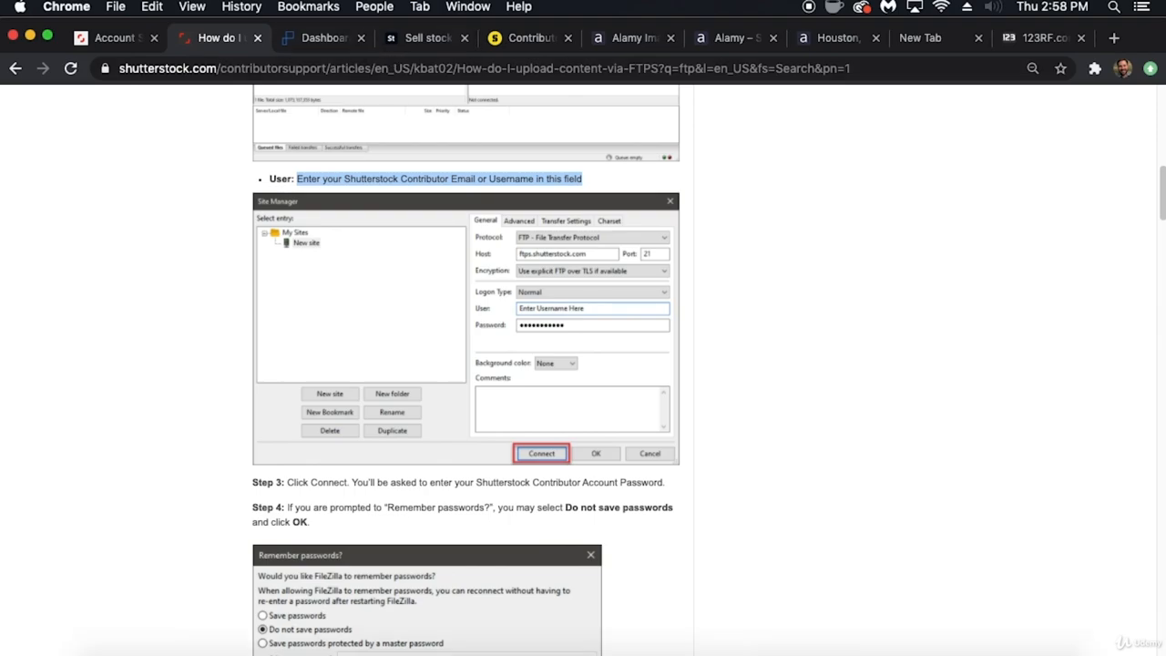
{"action": "mouse_move", "coordinate": [596, 650]}
{"action": "left_click", "coordinate": [753, 643]}
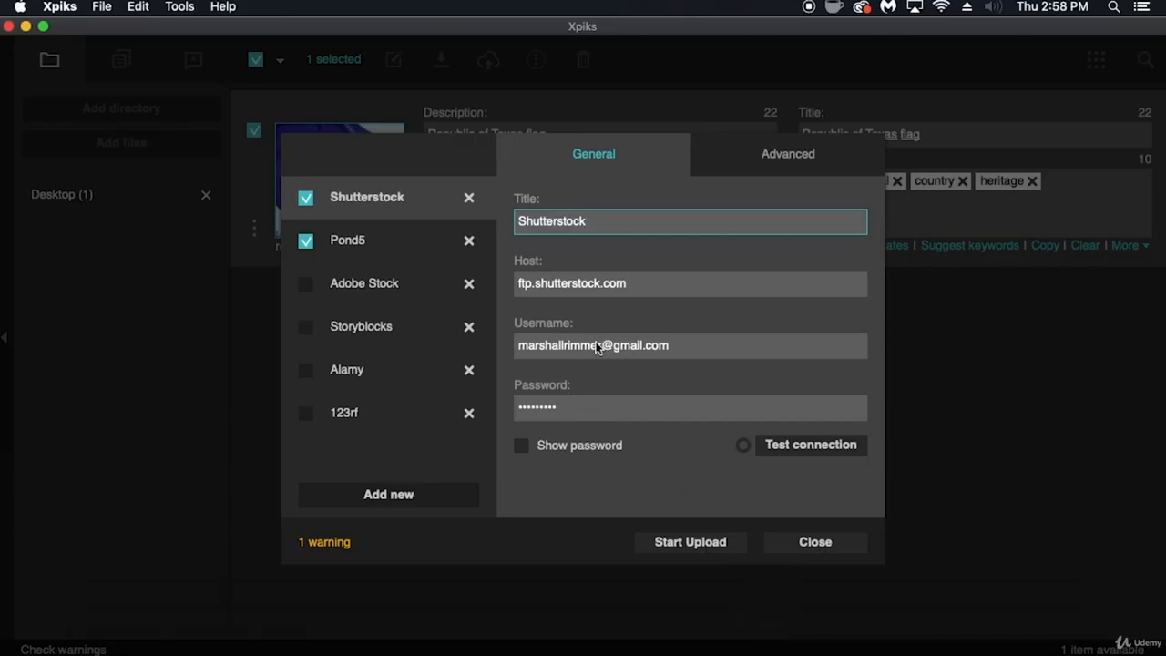
- Switch to Chrome and check which account password Shutterstock's FTPS instructions require
{"action": "mouse_move", "coordinate": [444, 650]}
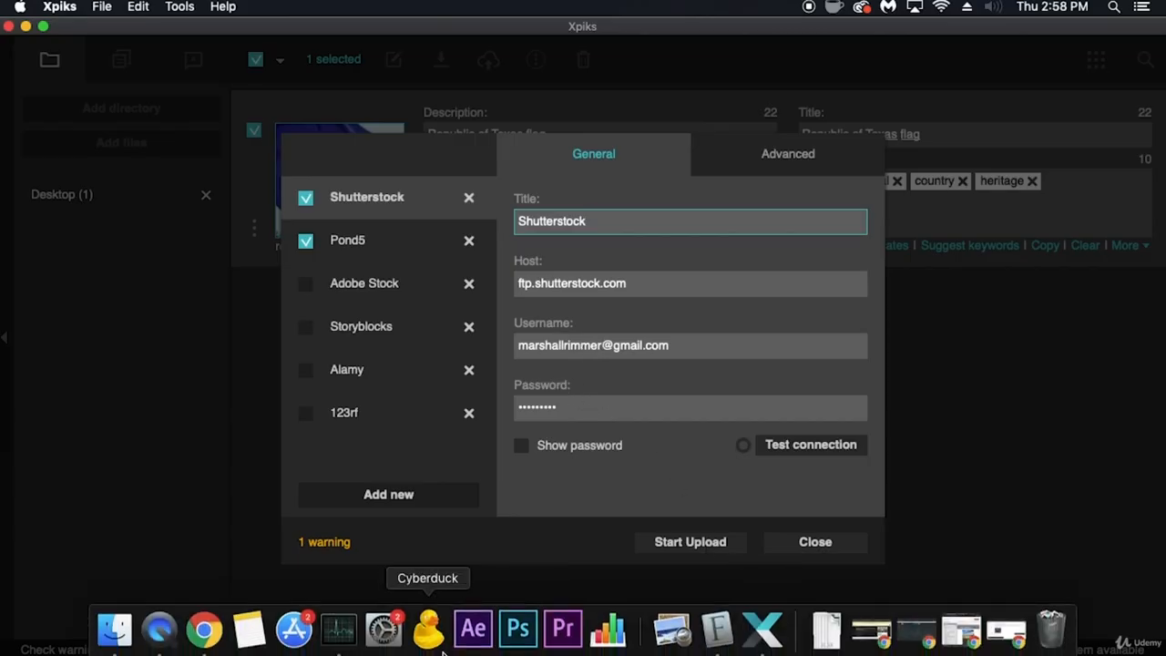
{"action": "mouse_move", "coordinate": [290, 638]}
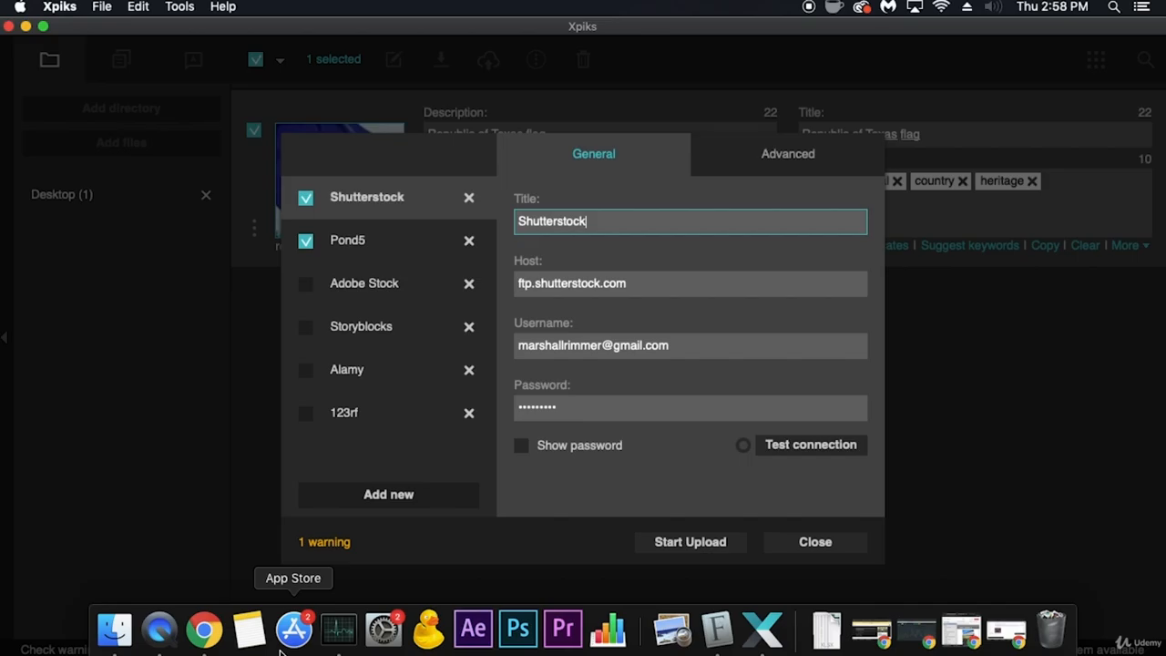
{"action": "left_click", "coordinate": [201, 629]}
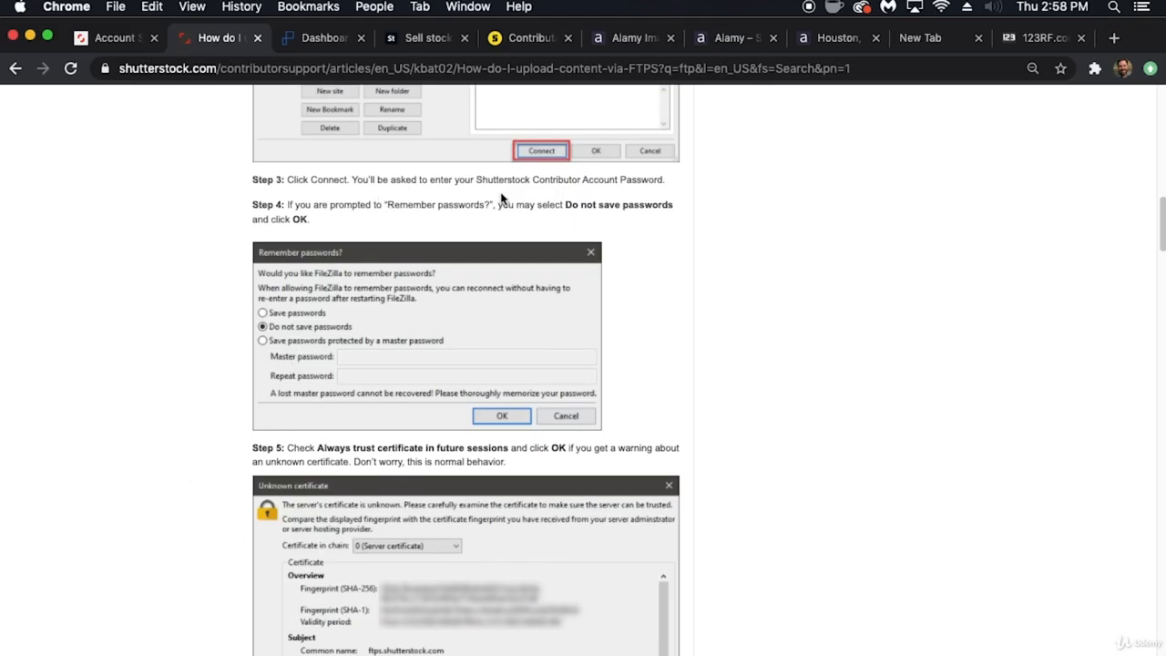
{"action": "left_click_drag", "start_coordinate": [478, 181], "coordinate": [648, 185]}
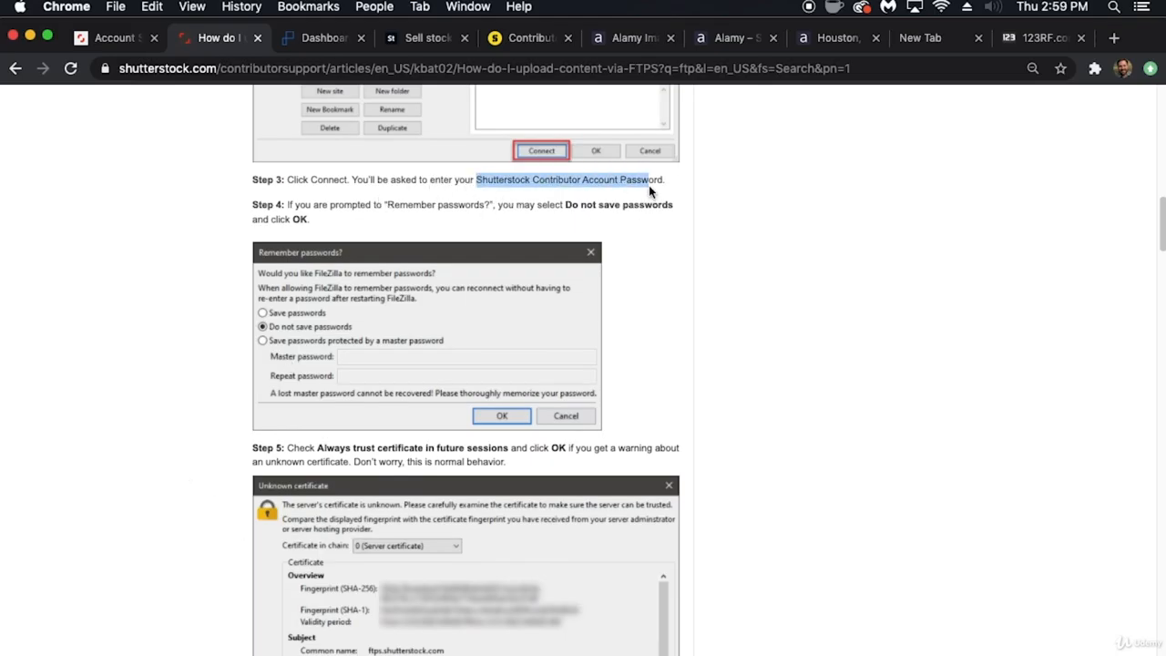
- Switch back to Xpiks and test the Shutterstock FTP connection
{"action": "mouse_move", "coordinate": [562, 649]}
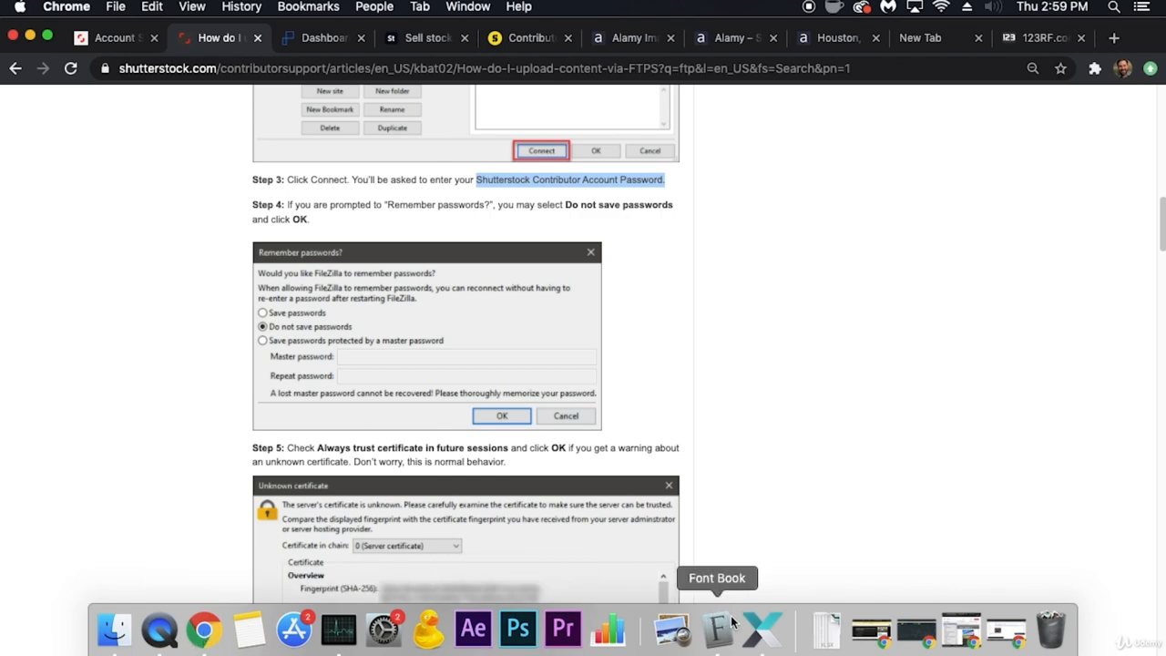
{"action": "left_click", "coordinate": [758, 629]}
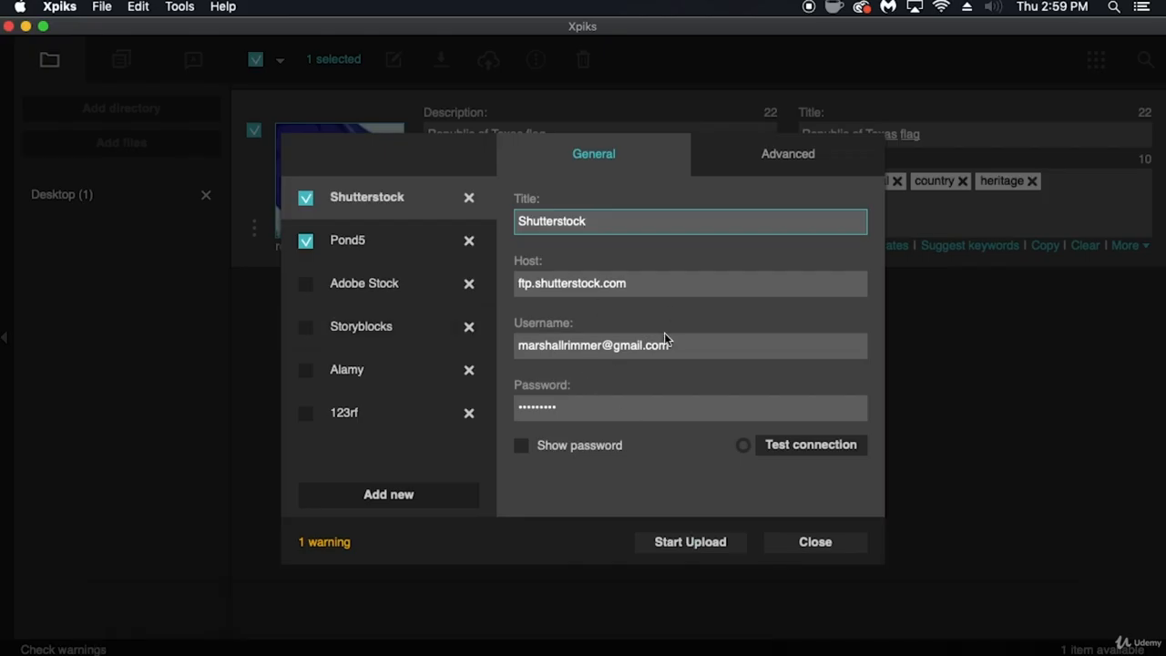
{"action": "left_click", "coordinate": [814, 446]}
- Select the Pond5 upload entry, then open the FTP settings of the Pond5 account in Chrome
{"action": "left_click", "coordinate": [360, 238]}
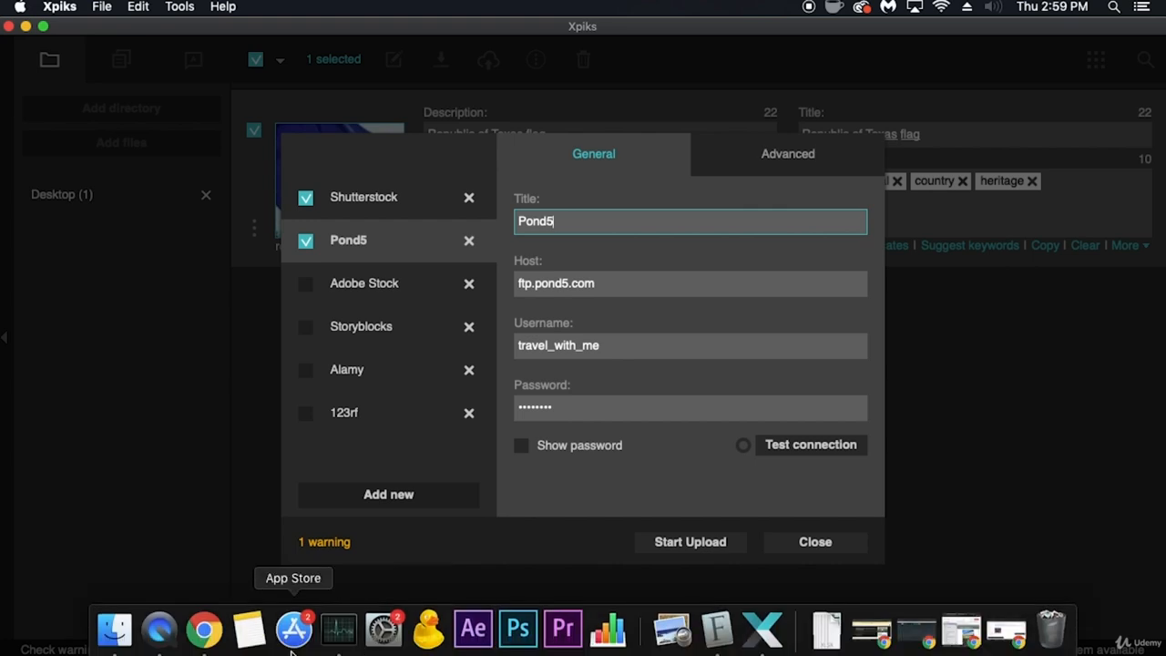
{"action": "left_click", "coordinate": [204, 632]}
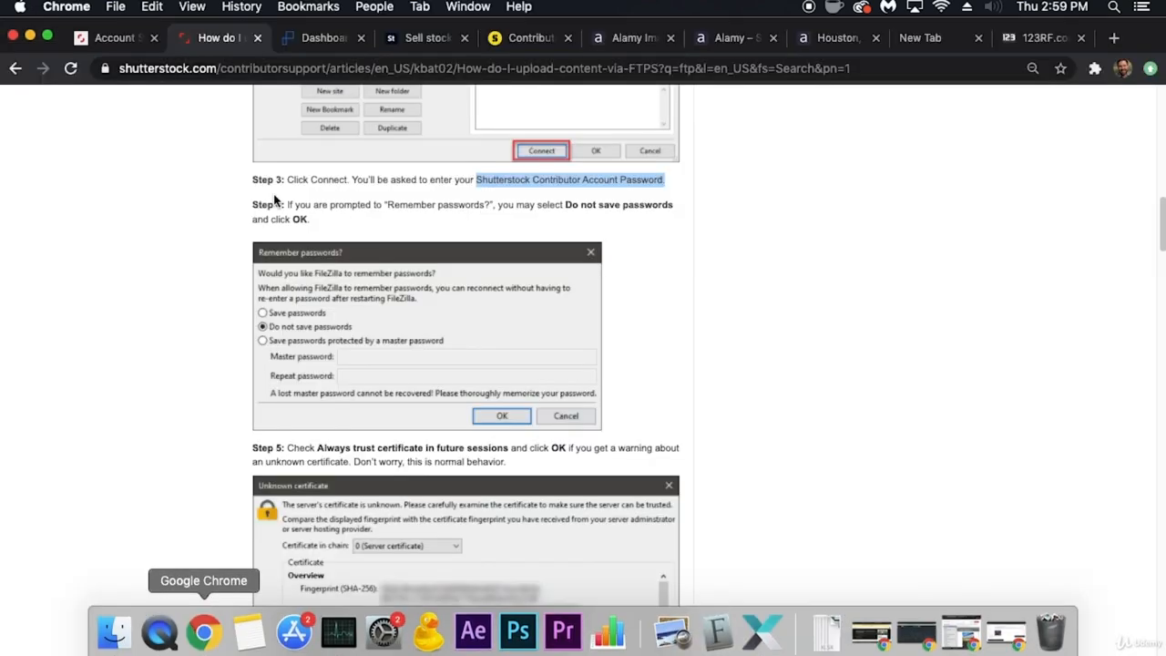
{"action": "left_click", "coordinate": [314, 37]}
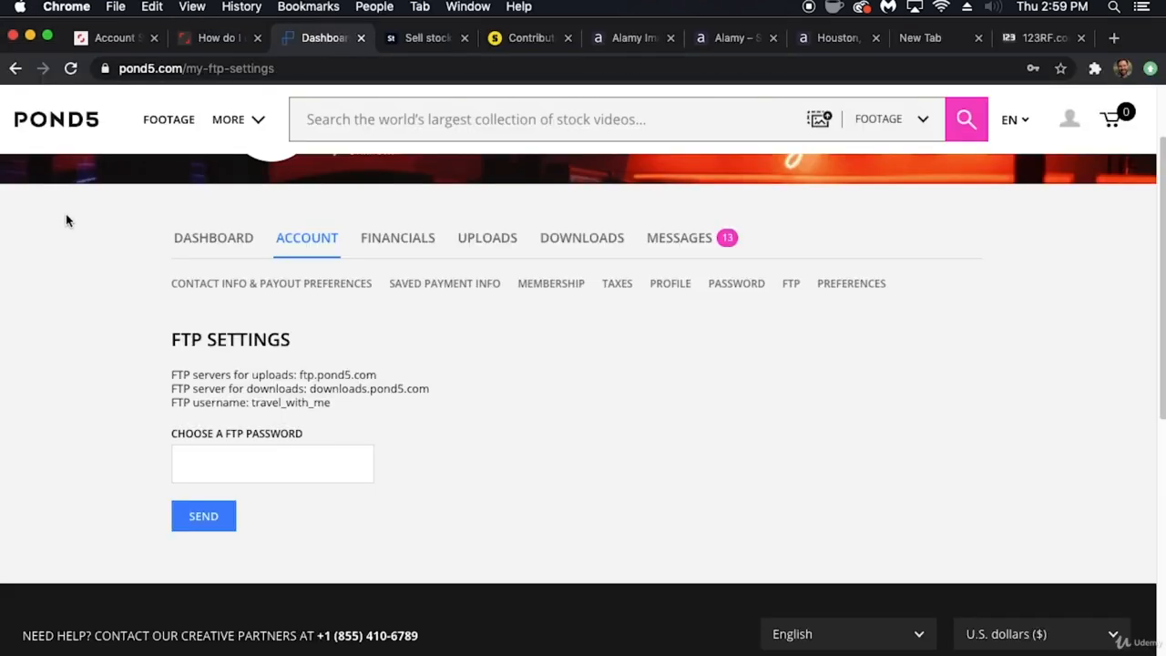
{"action": "left_click", "coordinate": [194, 241]}
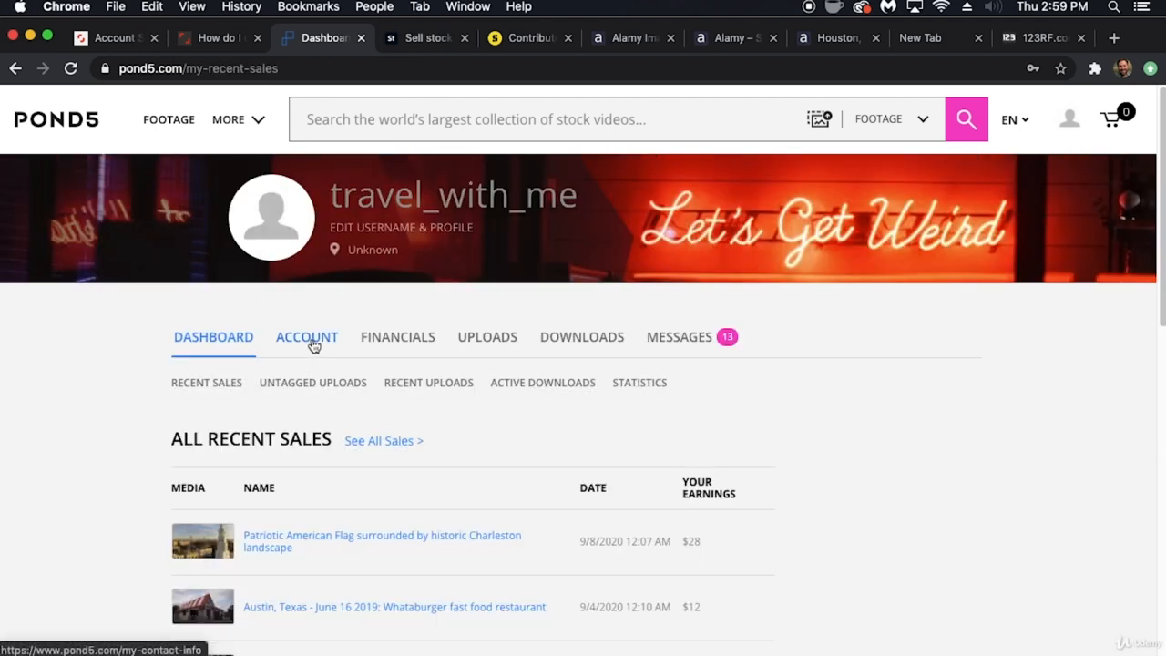
{"action": "left_click", "coordinate": [314, 344]}
{"action": "scroll", "coordinate": [248, 339], "scroll_direction": "down", "scroll_amount": 1}
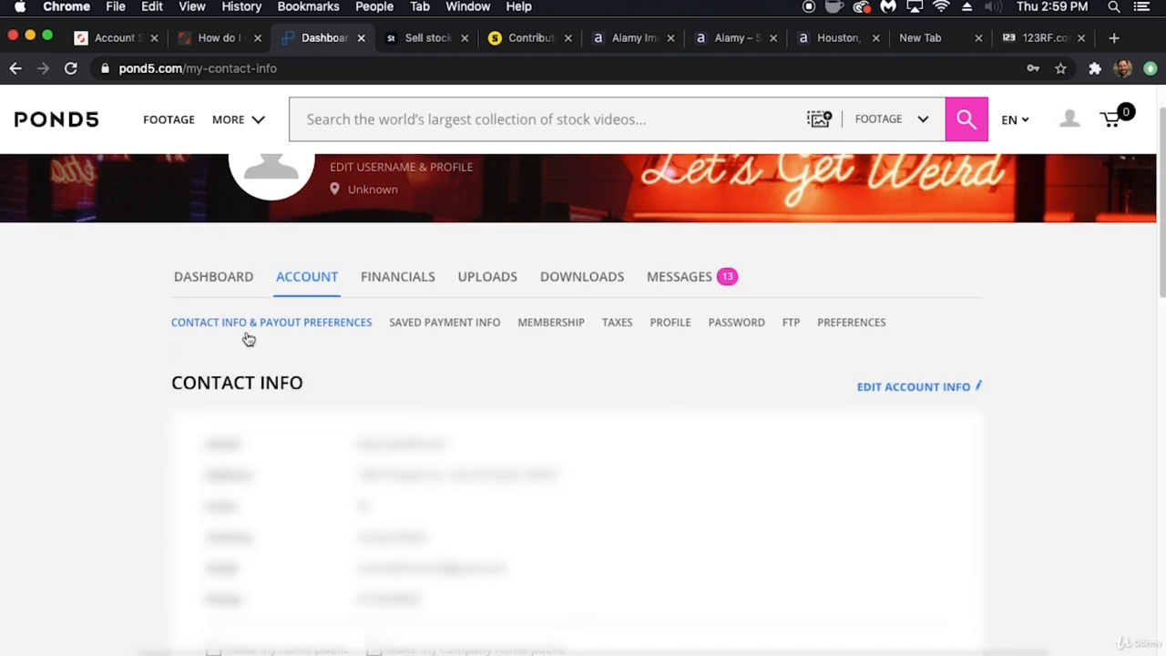
{"action": "left_click", "coordinate": [790, 323]}
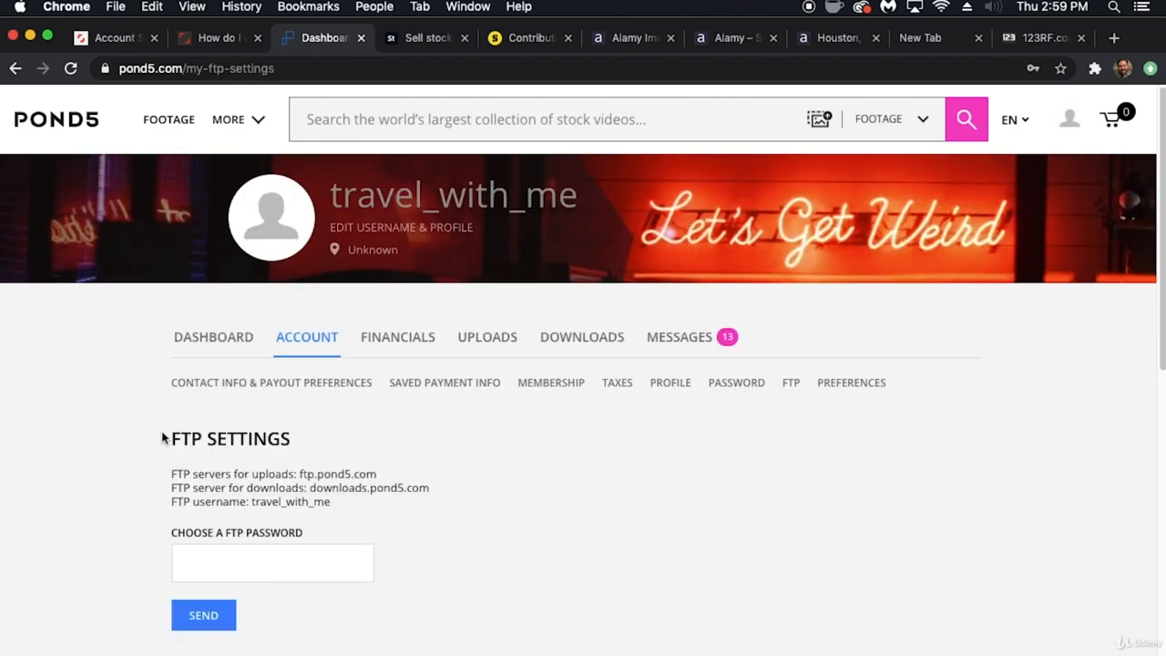
- Examine Pond5's upload server, FTP username and FTP password field on the settings page
{"action": "scroll", "coordinate": [161, 437], "scroll_direction": "down", "scroll_amount": 1}
{"action": "left_click_drag", "start_coordinate": [301, 453], "coordinate": [385, 458]}
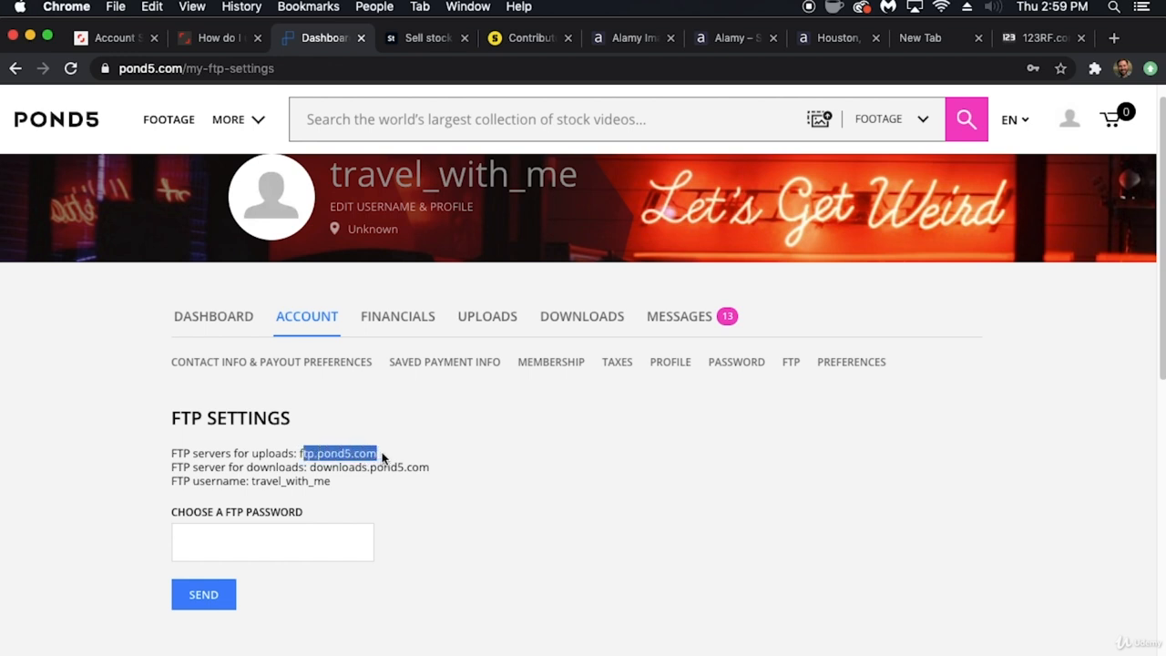
{"action": "left_click", "coordinate": [253, 481]}
{"action": "left_click_drag", "start_coordinate": [254, 482], "coordinate": [339, 484]}
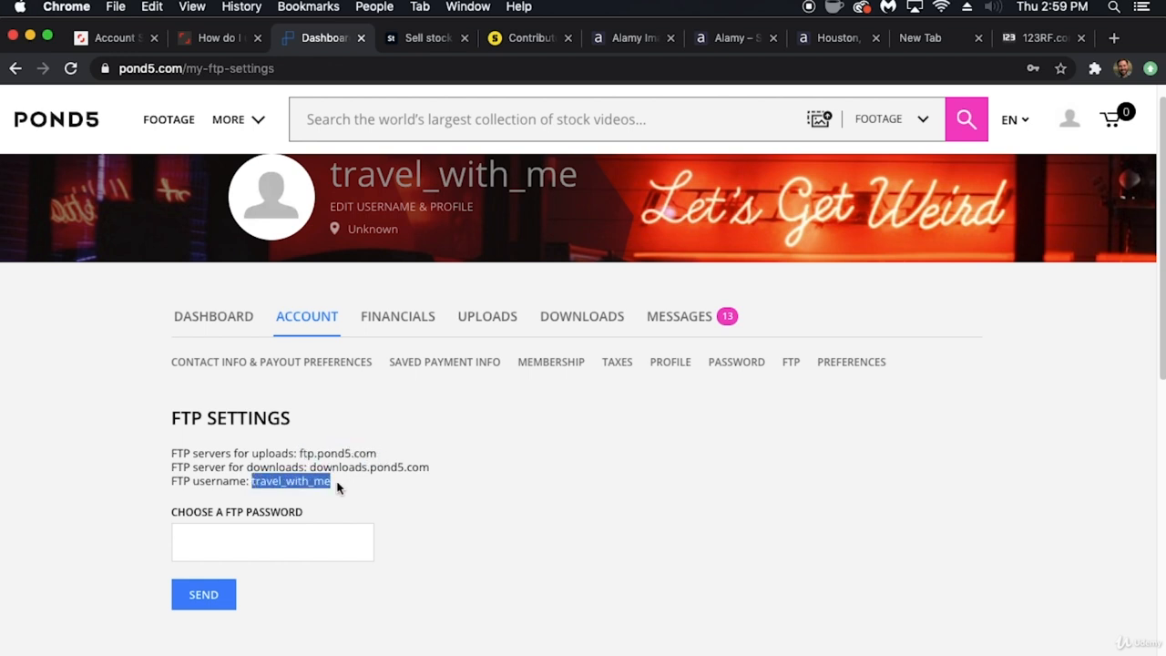
{"action": "left_click", "coordinate": [247, 535]}
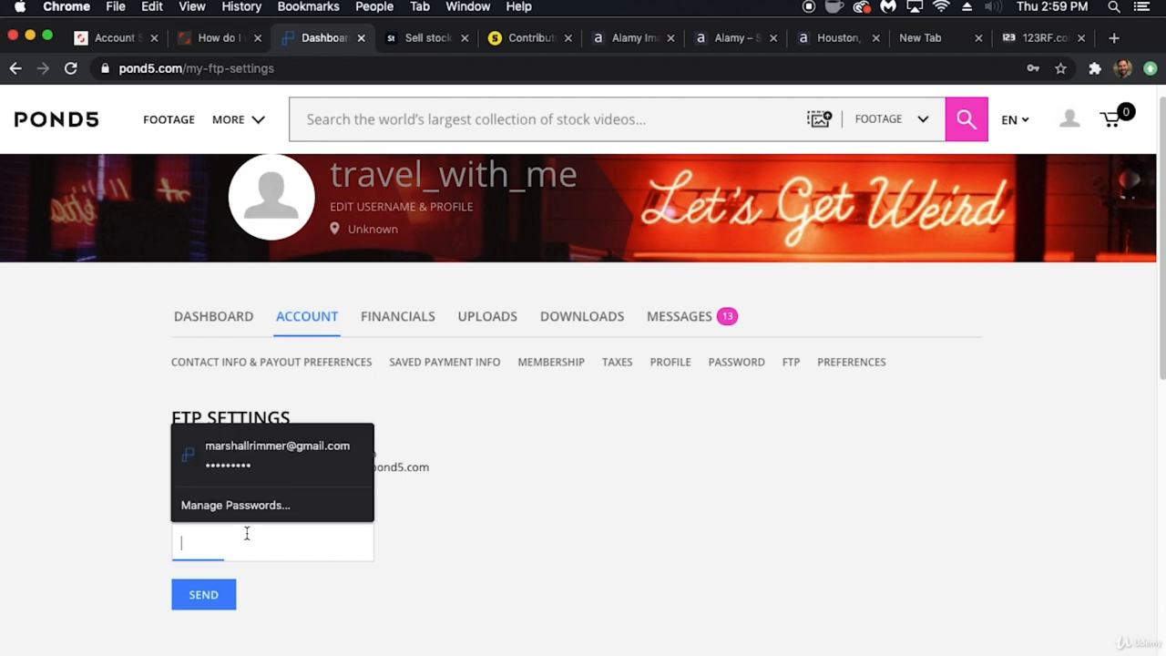
{"action": "left_click", "coordinate": [102, 492]}
{"action": "scroll", "coordinate": [476, 513], "scroll_direction": "down", "scroll_amount": 3}
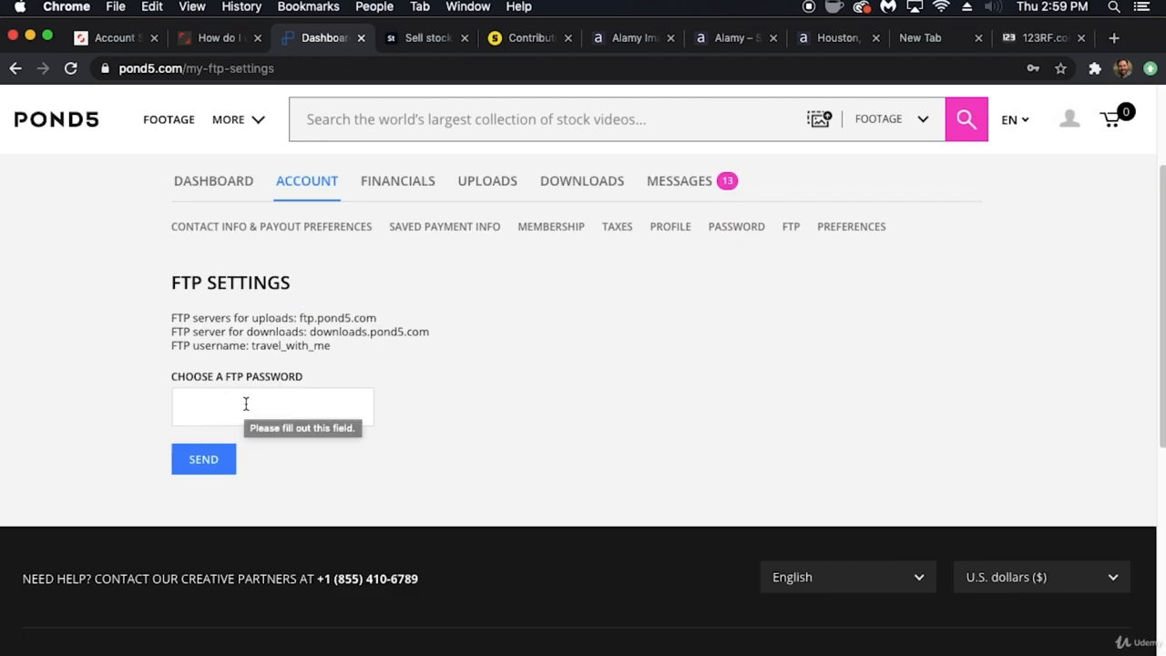
- Switch back to Xpiks and test the Pond5 FTP connection
{"action": "mouse_move", "coordinate": [473, 638]}
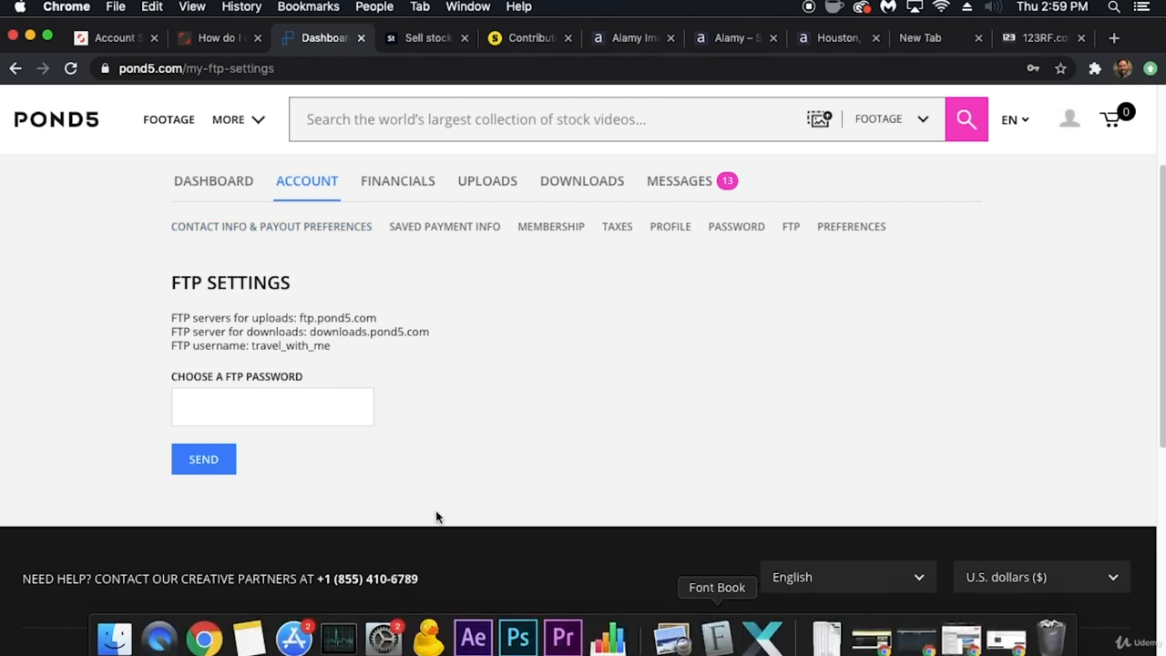
{"action": "left_click", "coordinate": [765, 619]}
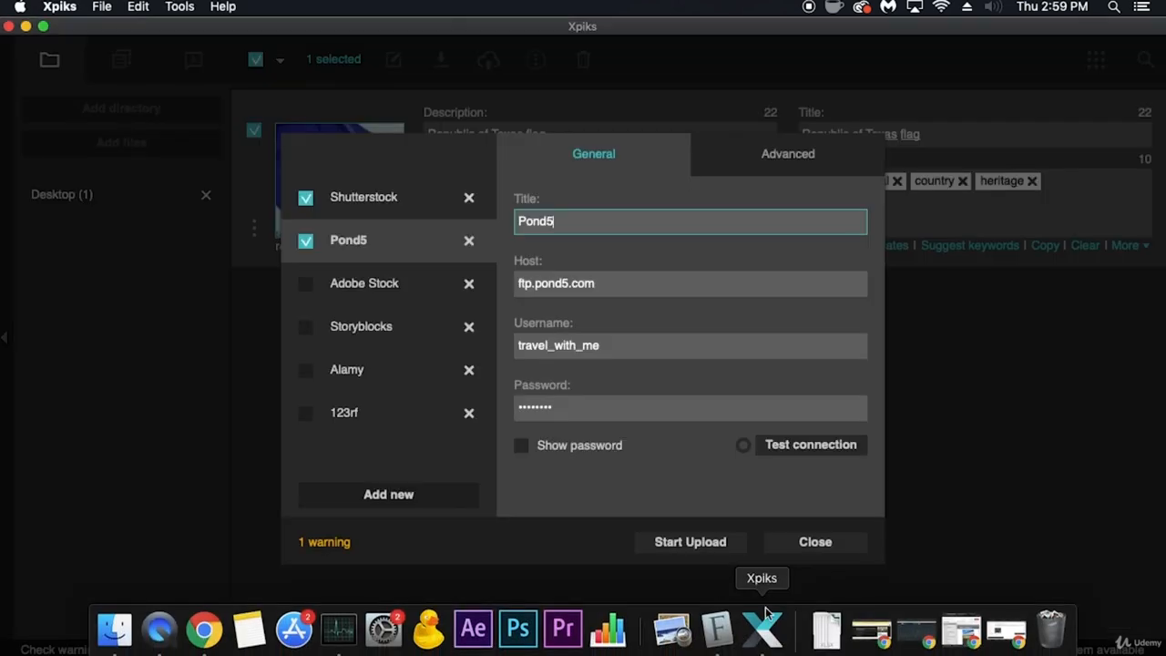
{"action": "left_click", "coordinate": [816, 447]}
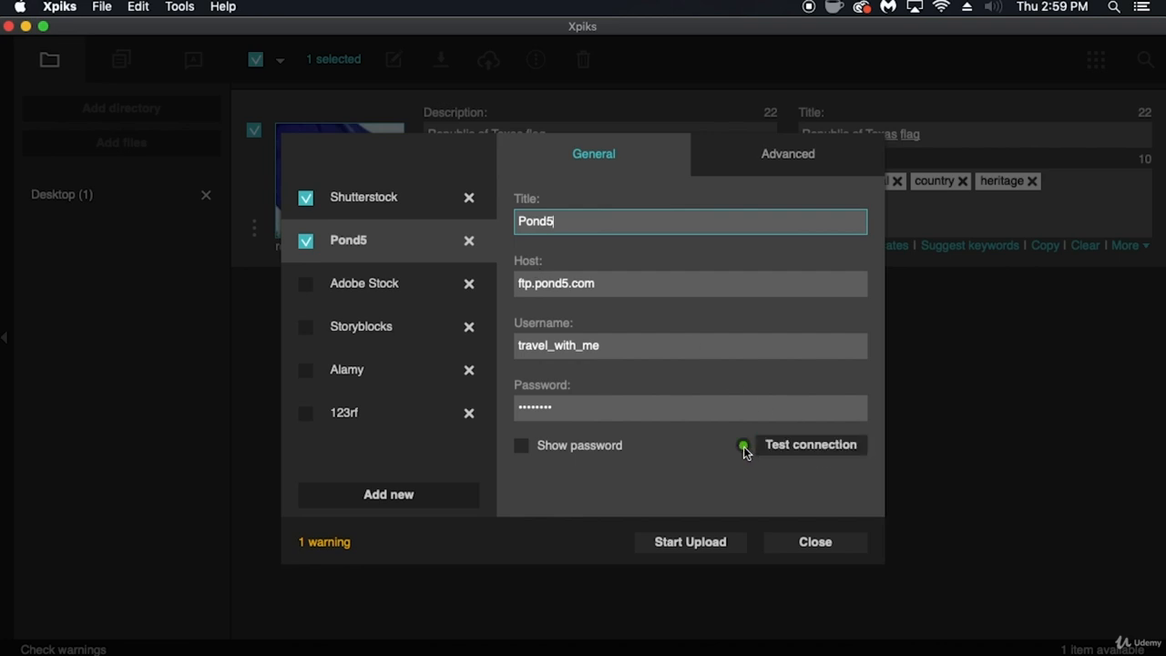
- Select the Adobe Stock upload entry, then view the FTP import credentials on Adobe Stock's upload page in Chrome and close them
{"action": "left_click", "coordinate": [367, 281]}
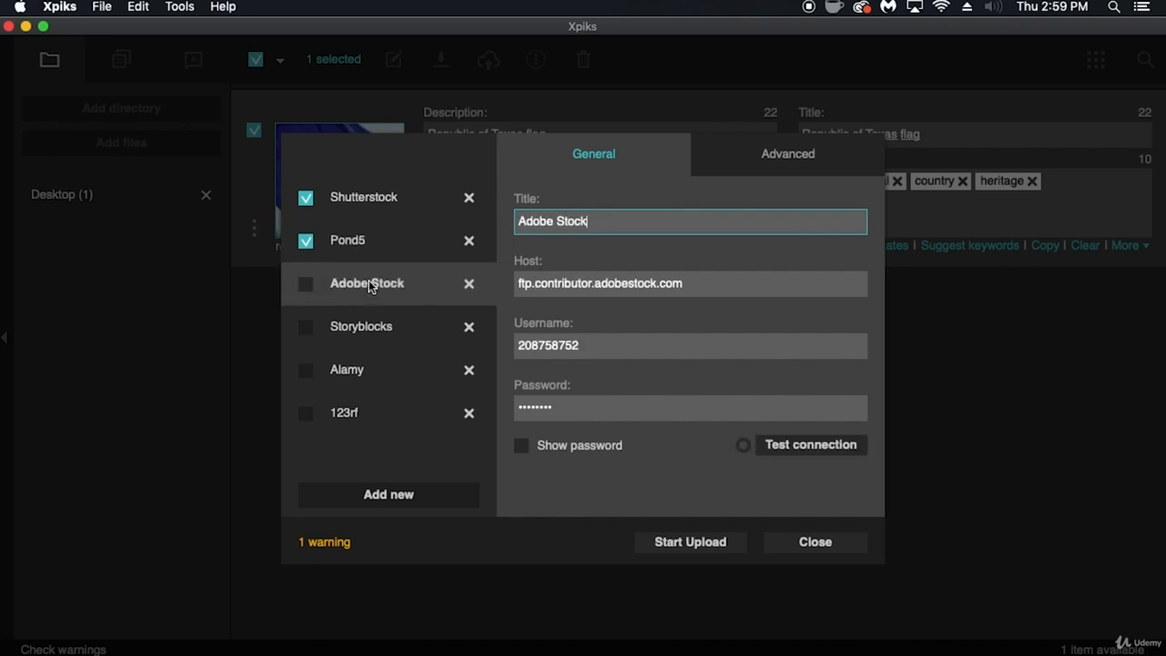
{"action": "mouse_move", "coordinate": [233, 643]}
{"action": "left_click", "coordinate": [204, 628]}
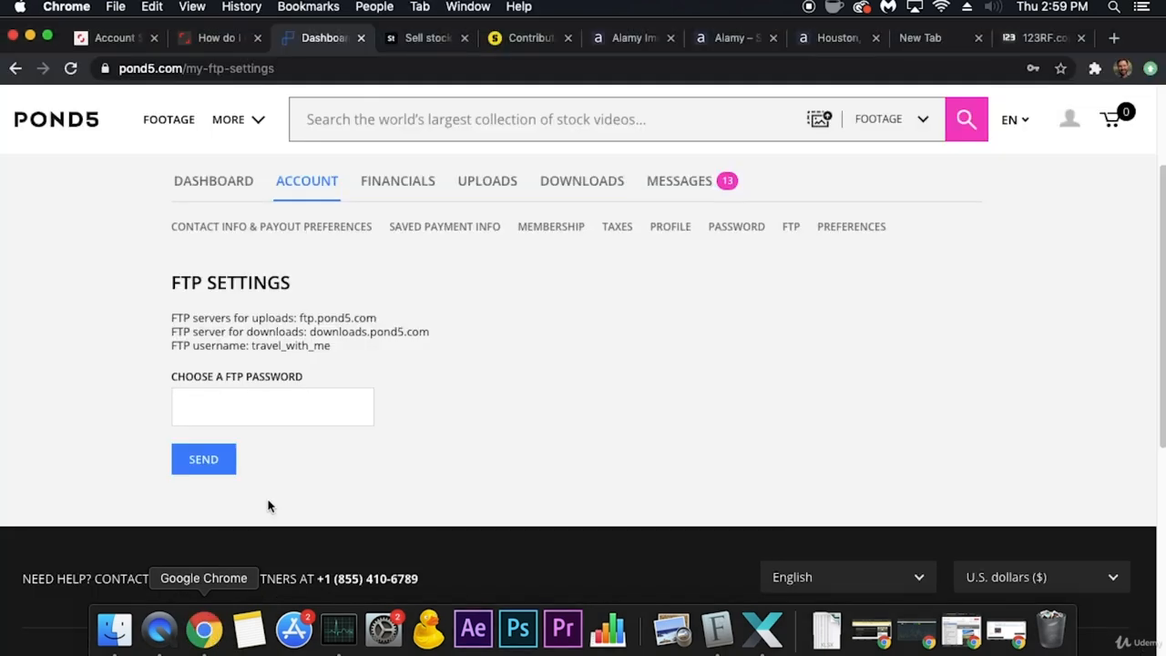
{"action": "left_click", "coordinate": [424, 37]}
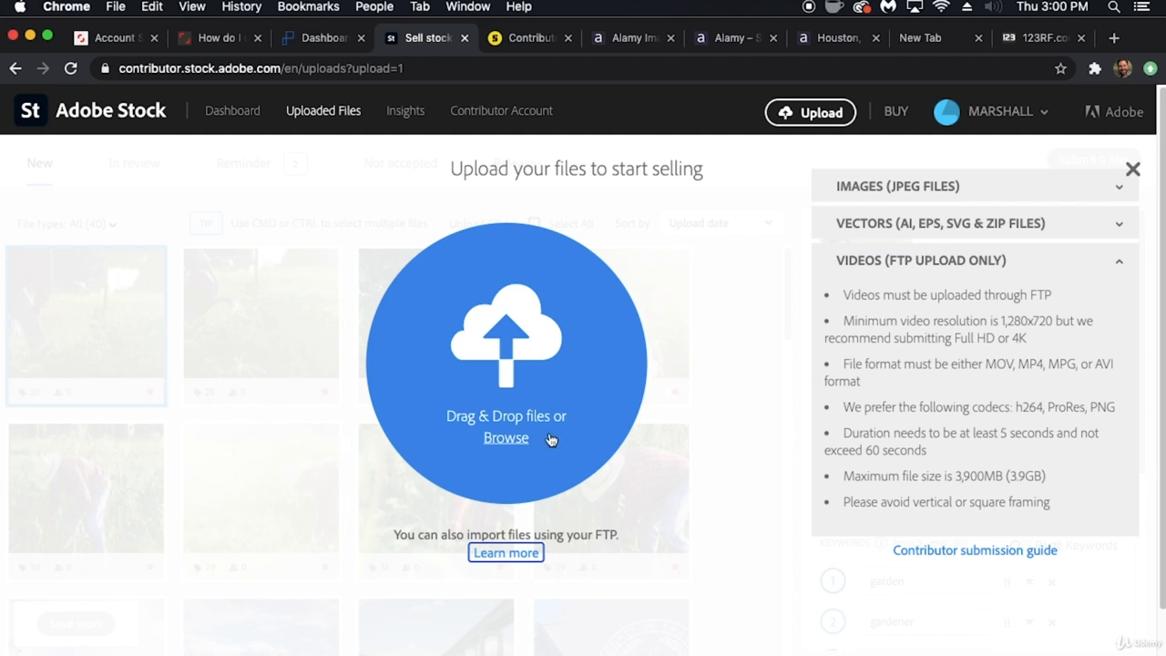
{"action": "left_click", "coordinate": [514, 553]}
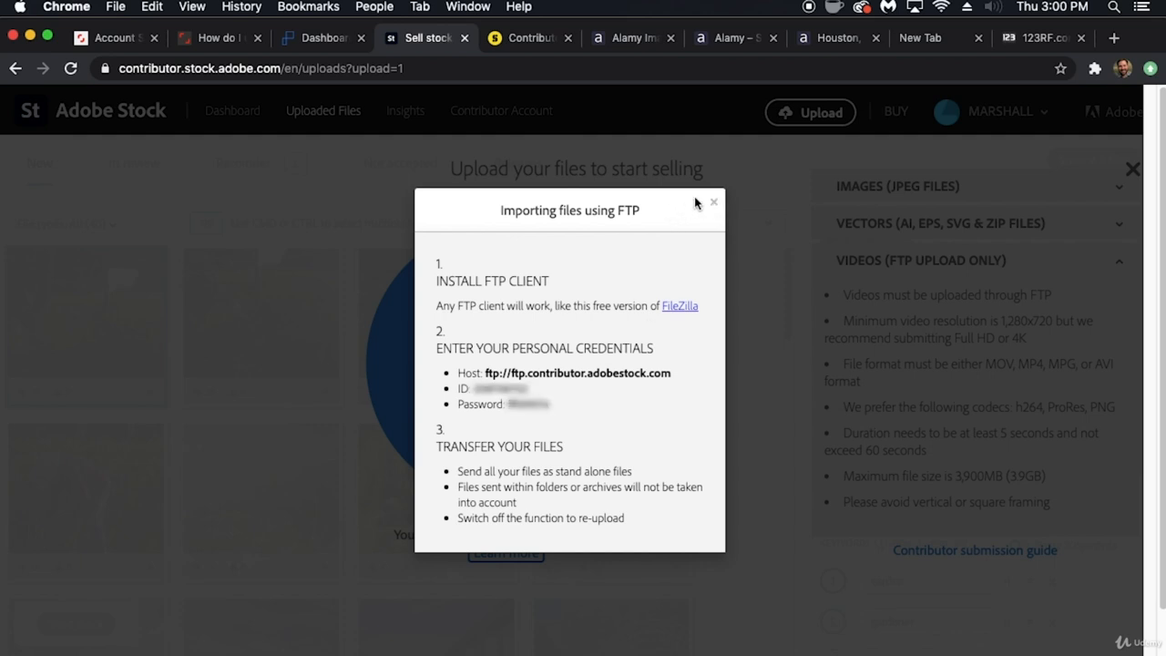
{"action": "left_click", "coordinate": [716, 205]}
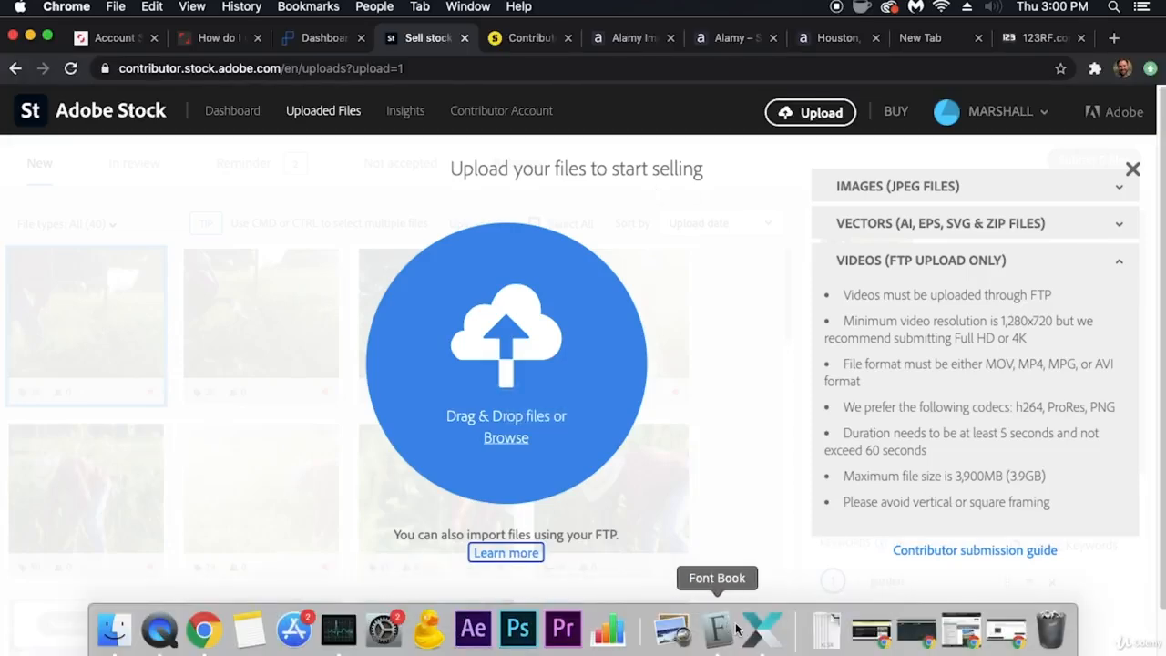
- Switch back to Xpiks and test the Adobe Stock FTP connection
{"action": "left_click", "coordinate": [762, 628]}
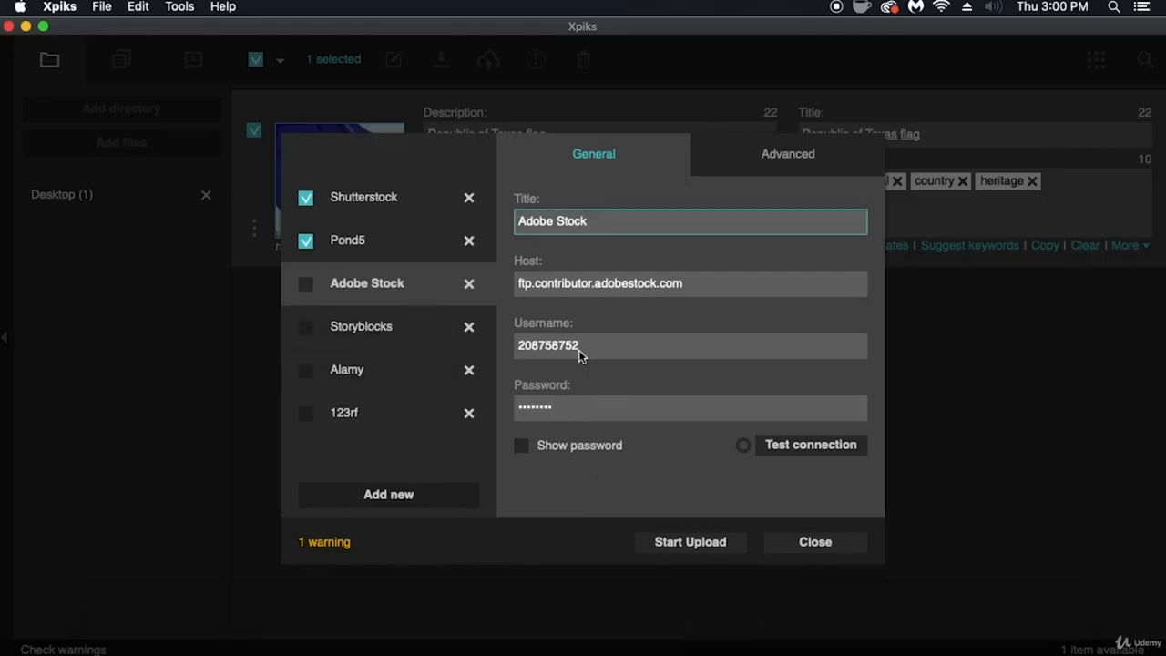
{"action": "left_click", "coordinate": [821, 445]}
- Select the 123rf upload entry, then check the username and password requirements in 123RF's FTP guide in Chrome
{"action": "left_click", "coordinate": [385, 414]}
{"action": "mouse_move", "coordinate": [383, 642]}
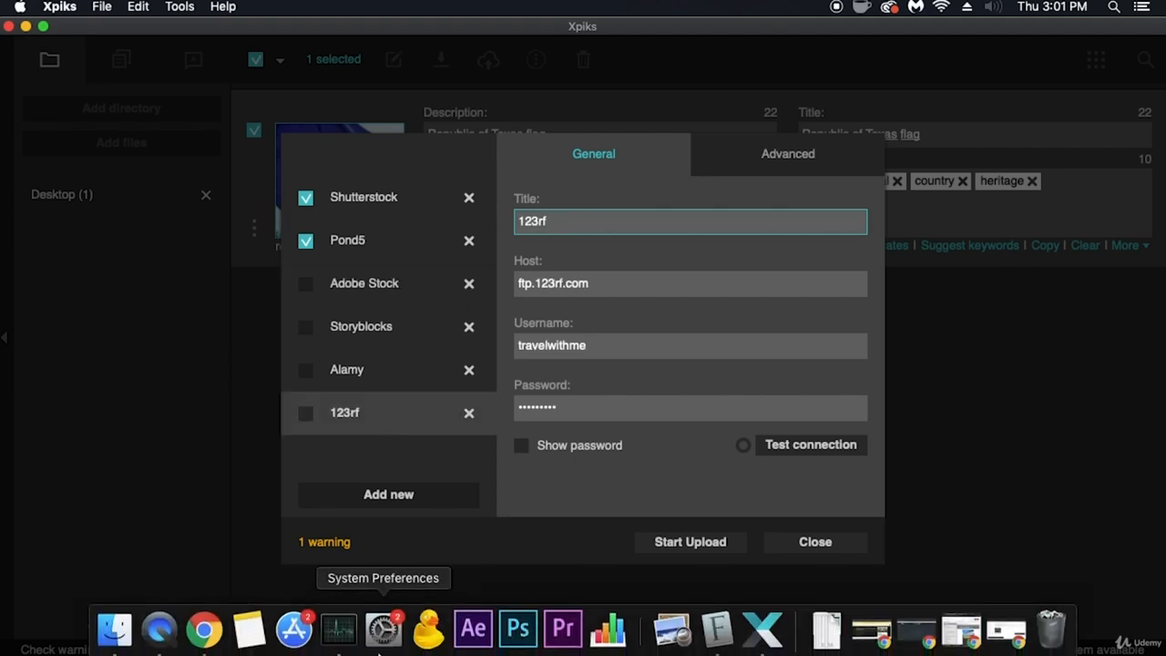
{"action": "left_click", "coordinate": [204, 630]}
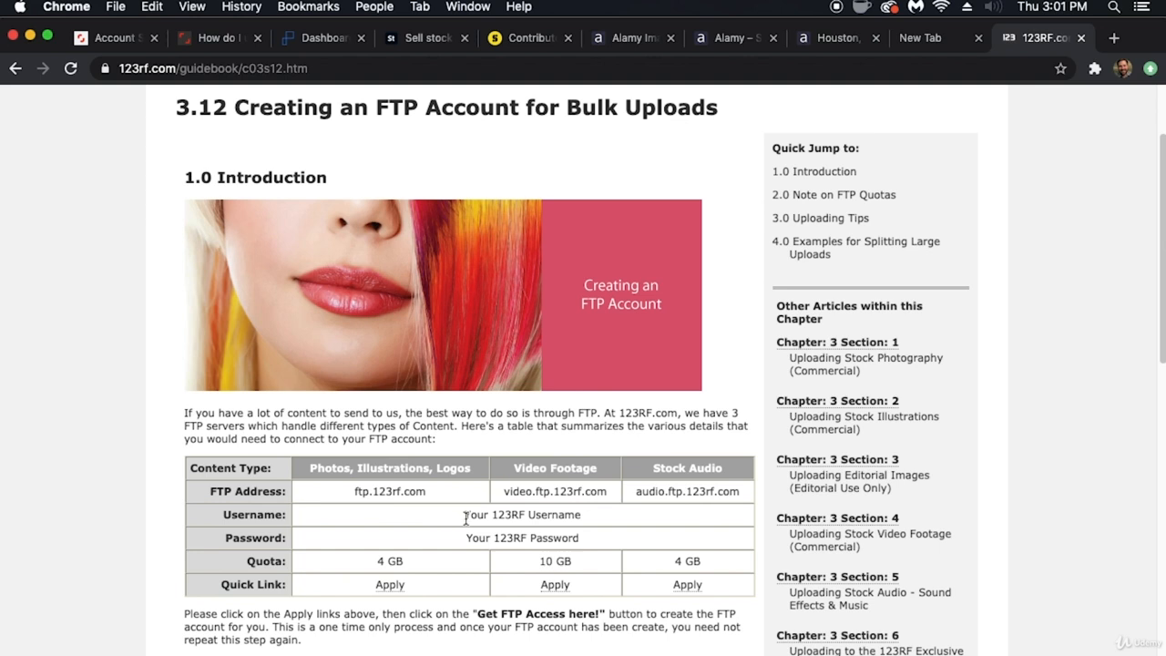
{"action": "left_click_drag", "start_coordinate": [464, 516], "coordinate": [590, 522]}
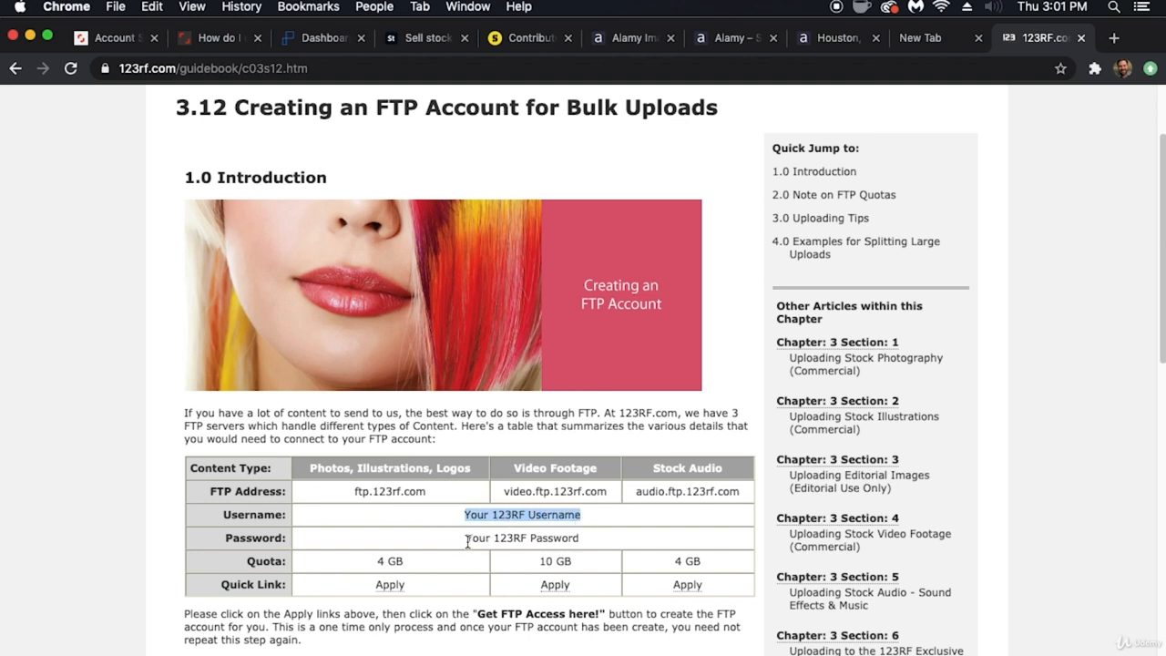
{"action": "left_click_drag", "start_coordinate": [466, 537], "coordinate": [581, 544]}
- Switch back to Xpiks and test the 123rf FTP connection
{"action": "mouse_move", "coordinate": [476, 651]}
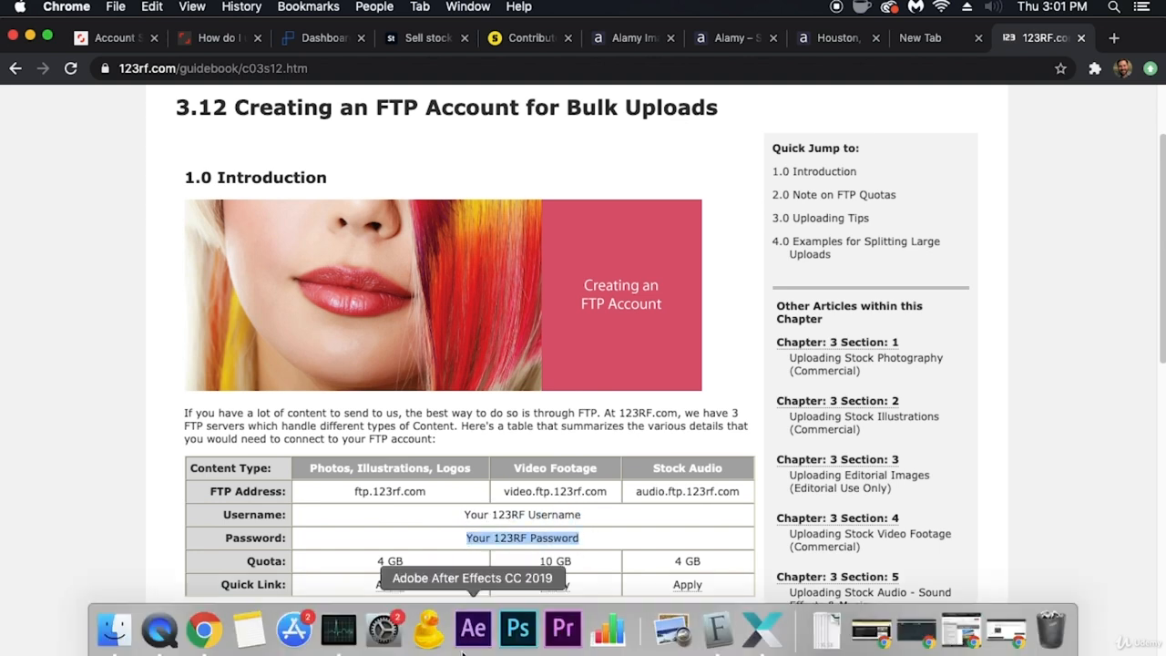
{"action": "left_click", "coordinate": [766, 639]}
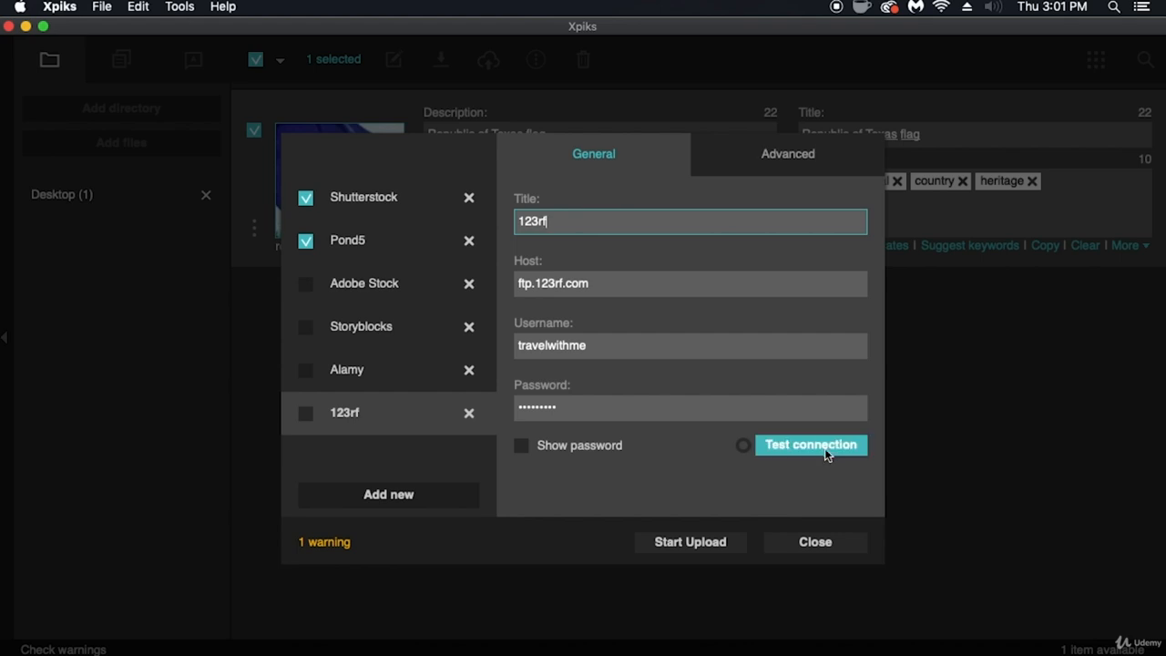
{"action": "left_click", "coordinate": [825, 448]}
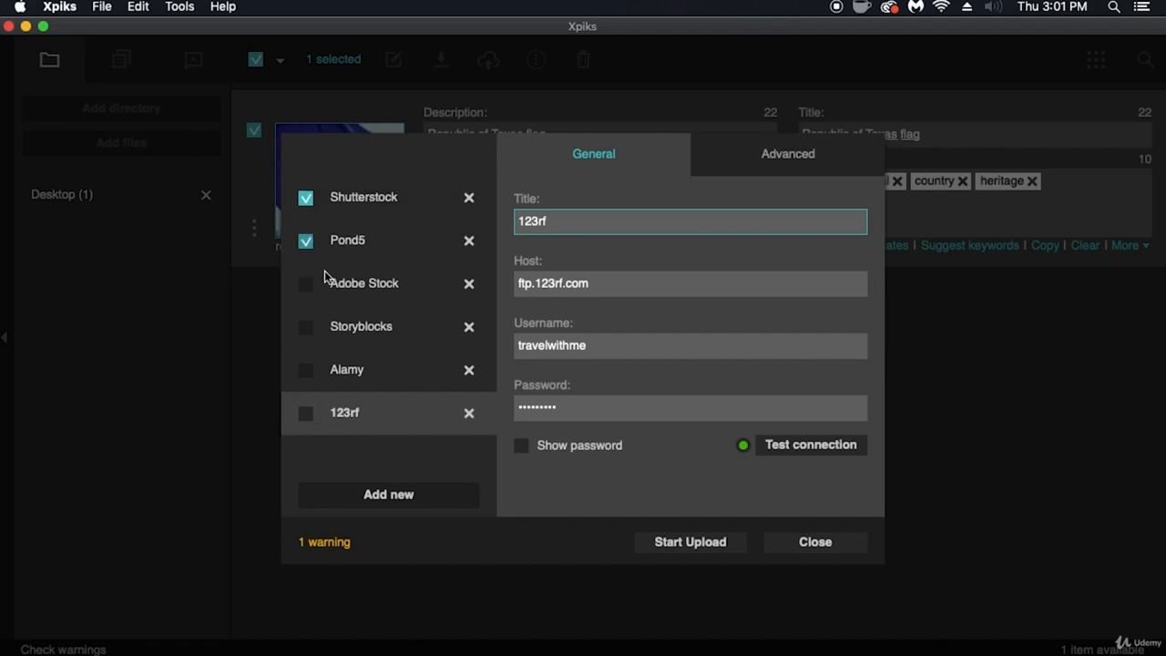
- Enable Adobe Stock and 123rf as additional upload targets and review the upload warning
{"action": "left_click", "coordinate": [307, 288]}
{"action": "left_click", "coordinate": [308, 415]}
{"action": "left_click", "coordinate": [330, 544]}
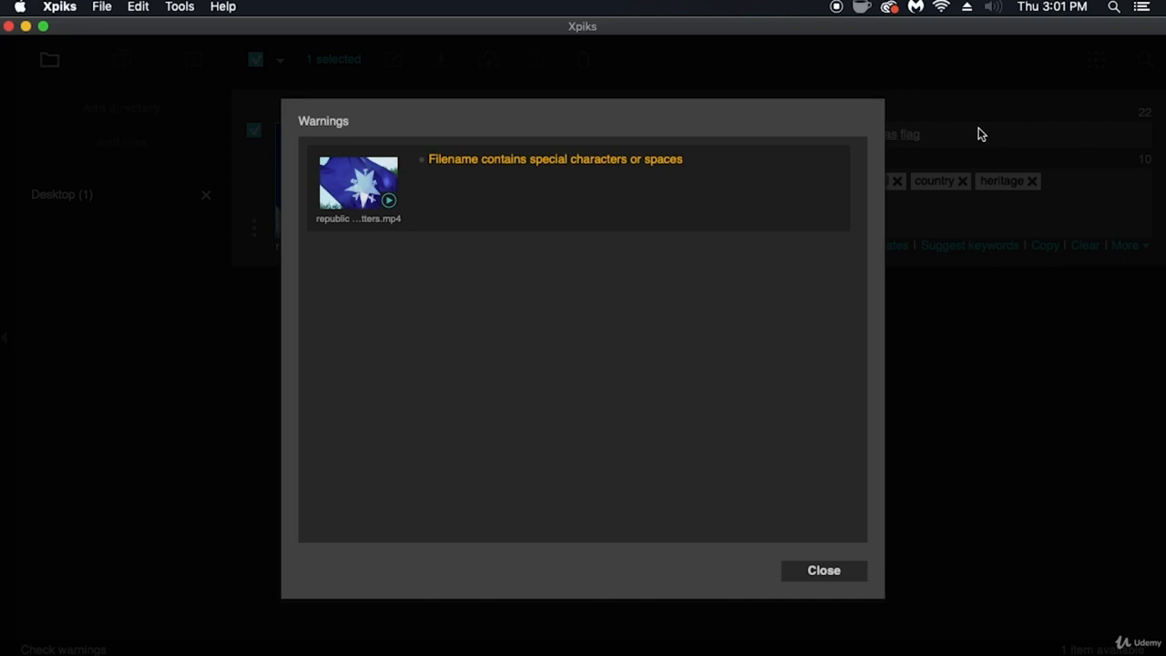
{"action": "left_click", "coordinate": [831, 572]}
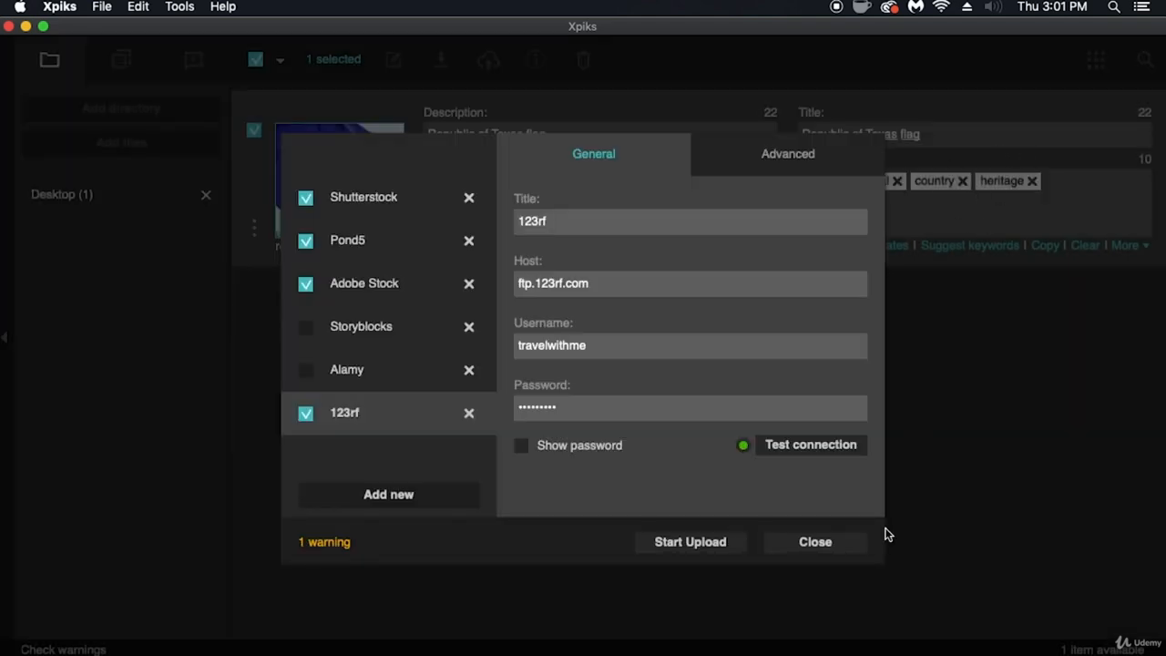
- Upload the video to the enabled agencies and close the upload dialog
{"action": "left_click", "coordinate": [692, 547]}
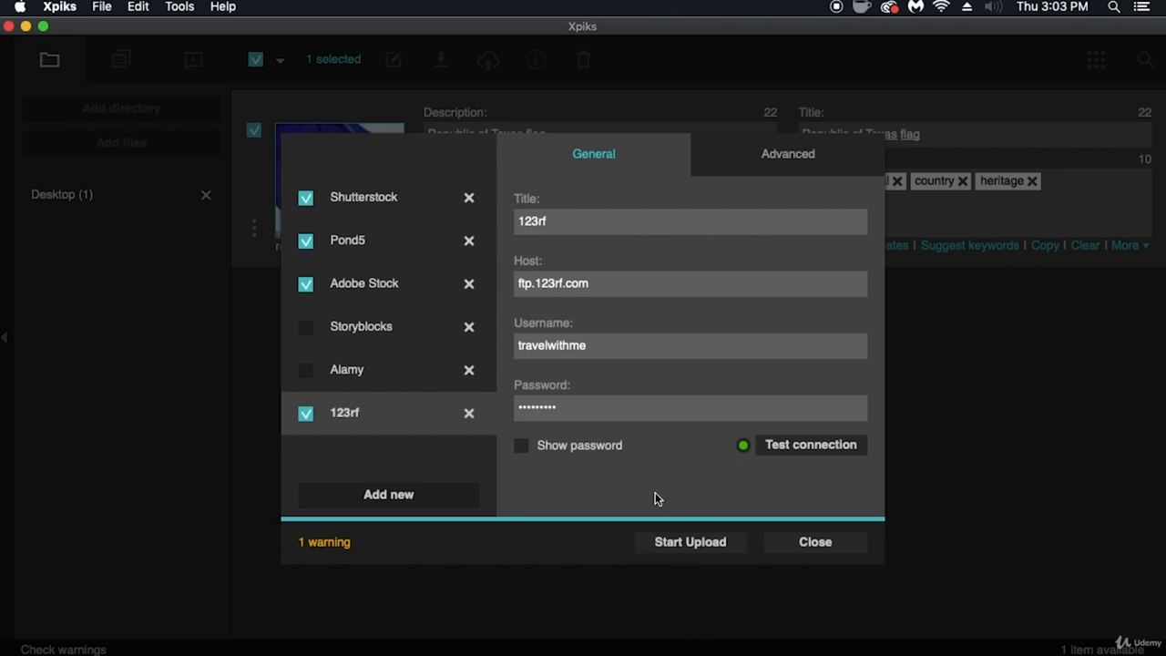
{"action": "left_click", "coordinate": [828, 542]}
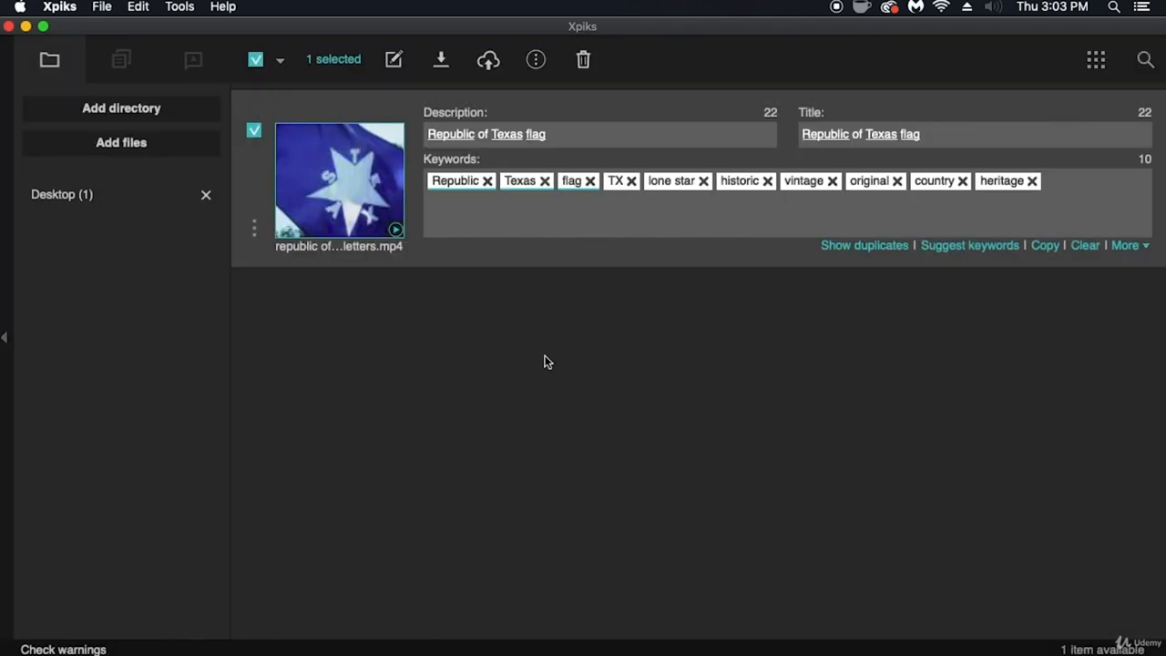
- Open the CSV export for the video, look through the presets, and enable Shutterstock Video and Pond5 Video
{"action": "left_click", "coordinate": [537, 62]}
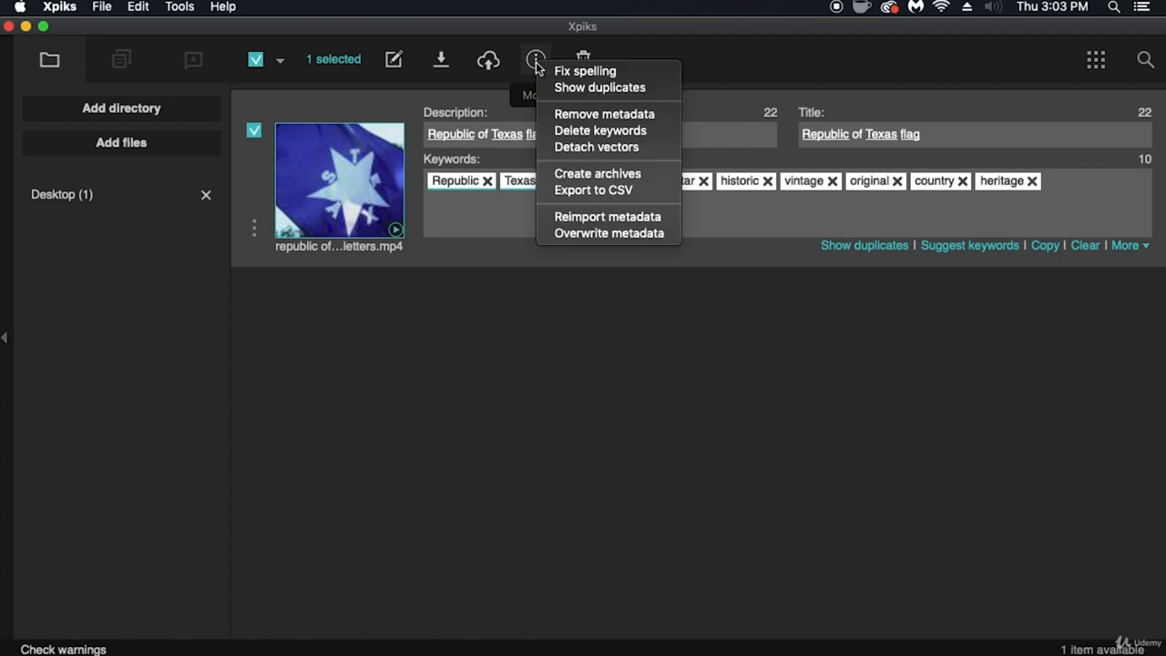
{"action": "left_click", "coordinate": [648, 191]}
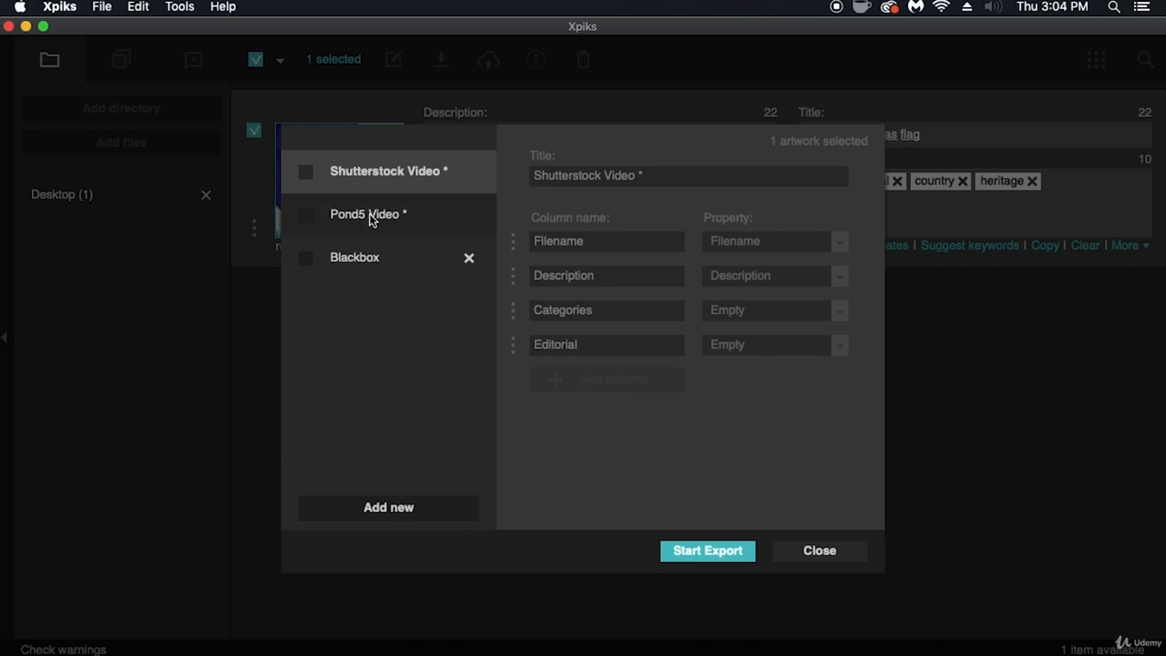
{"action": "left_click", "coordinate": [365, 250]}
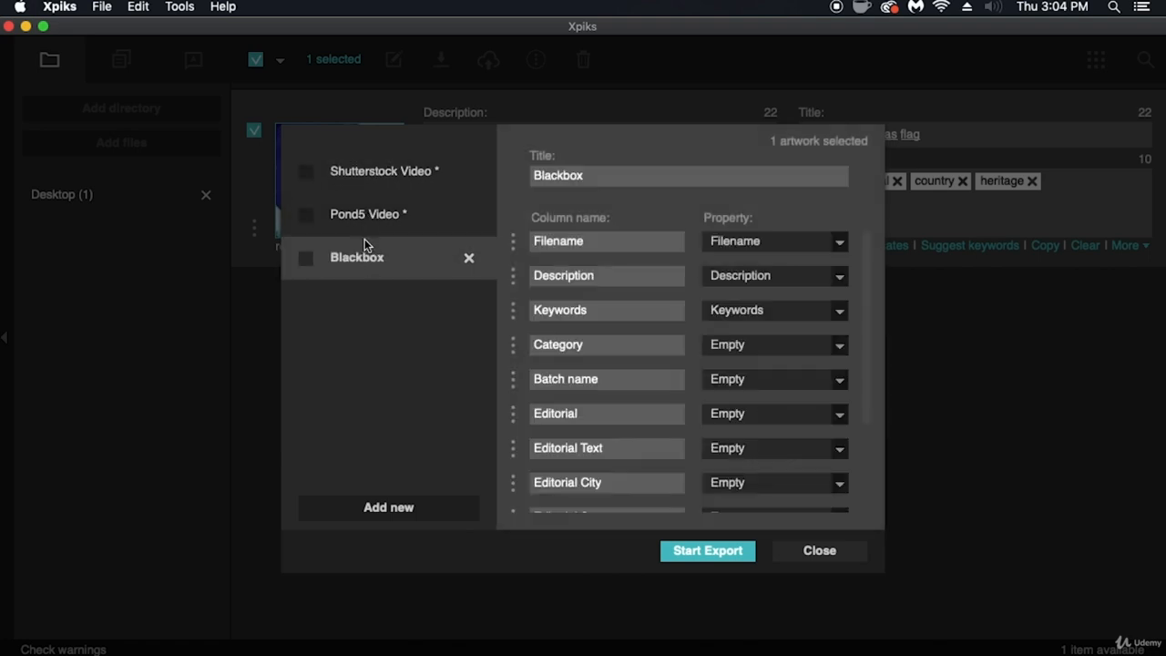
{"action": "left_click", "coordinate": [370, 215]}
{"action": "left_click", "coordinate": [346, 187]}
{"action": "left_click", "coordinate": [306, 172]}
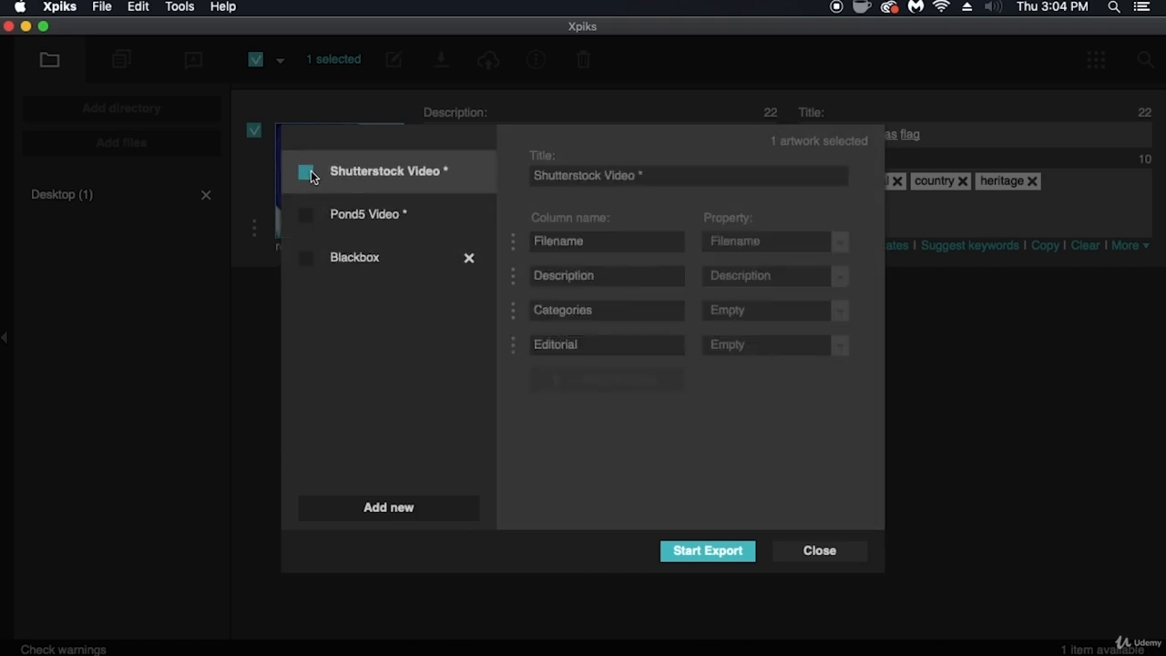
{"action": "left_click", "coordinate": [307, 217]}
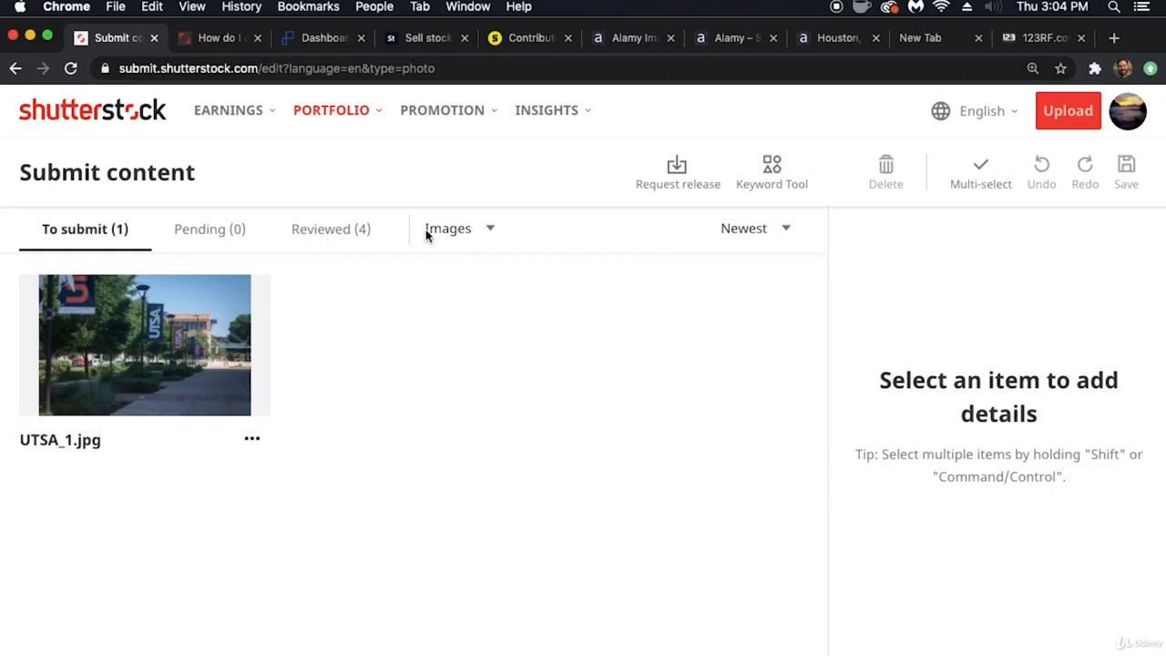
- On Shutterstock's submission page in Chrome, show only videos and select the Texas flag clip to review its details form
{"action": "left_click", "coordinate": [427, 229]}
{"action": "left_click", "coordinate": [460, 275]}
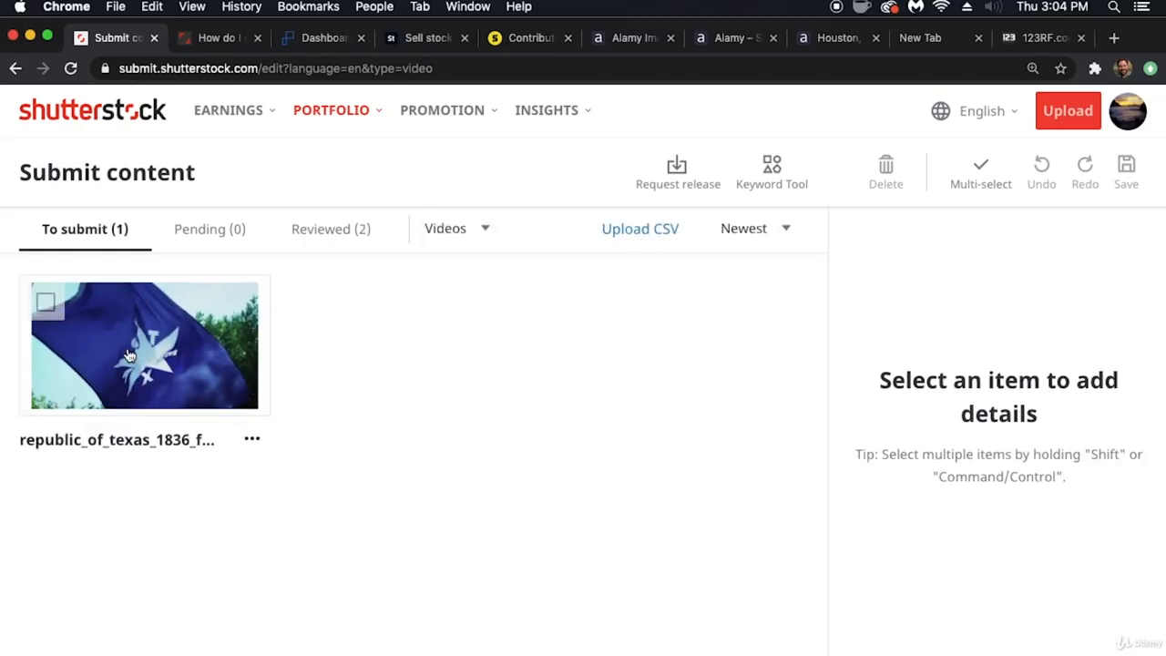
{"action": "left_click", "coordinate": [46, 302]}
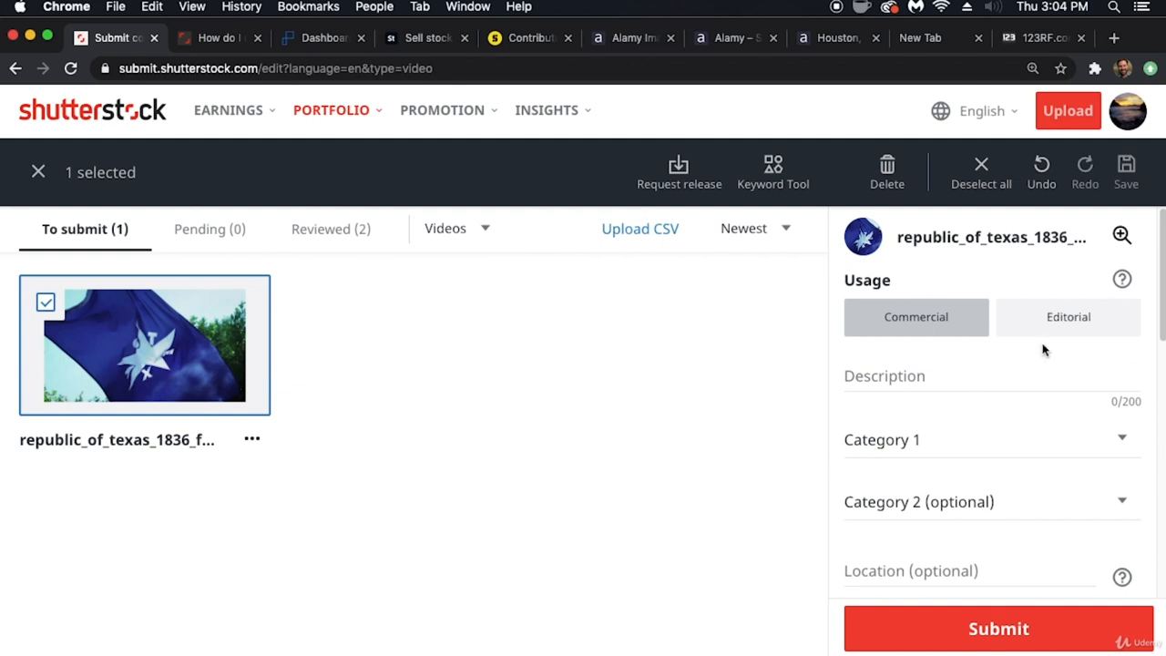
{"action": "scroll", "coordinate": [968, 446], "scroll_direction": "down", "scroll_amount": 5}
{"action": "scroll", "coordinate": [970, 441], "scroll_direction": "down", "scroll_amount": 4}
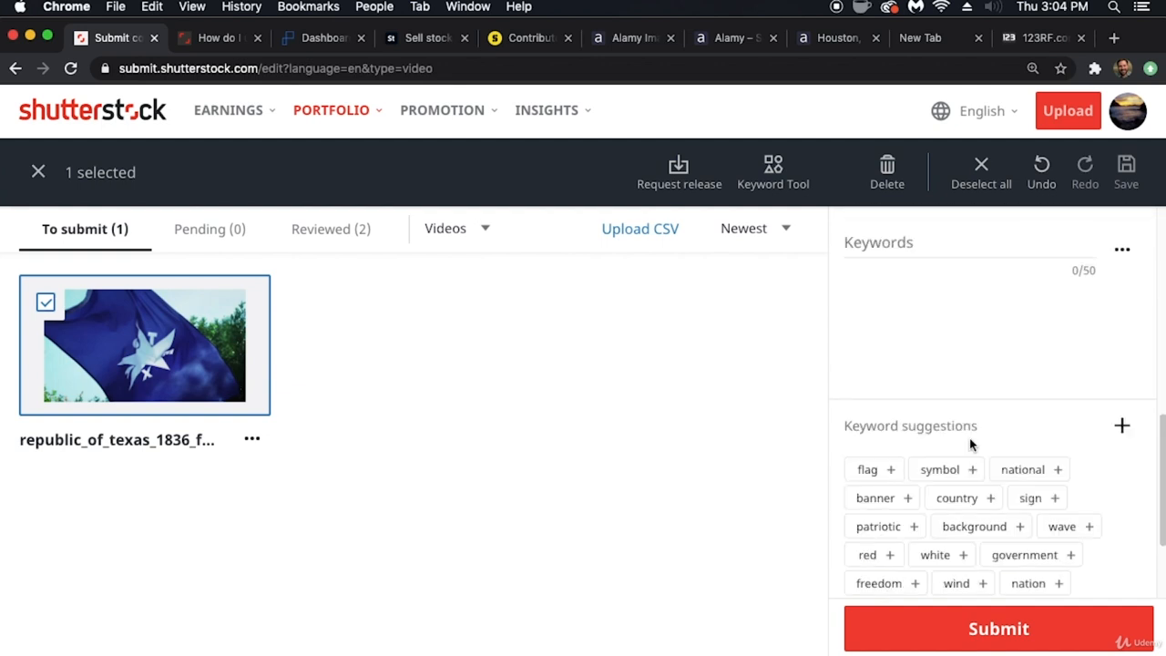
{"action": "scroll", "coordinate": [971, 443], "scroll_direction": "up", "scroll_amount": 7}
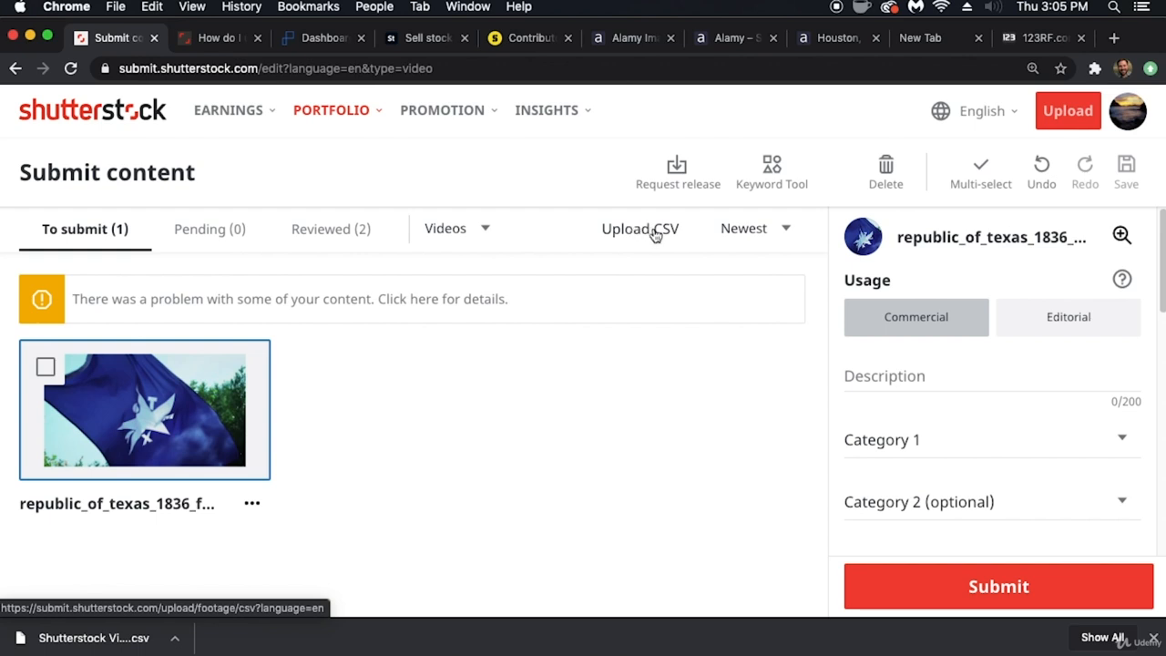
- Switch to Xpiks and copy all keywords of the Republic of Texas flag video
{"action": "mouse_move", "coordinate": [563, 654]}
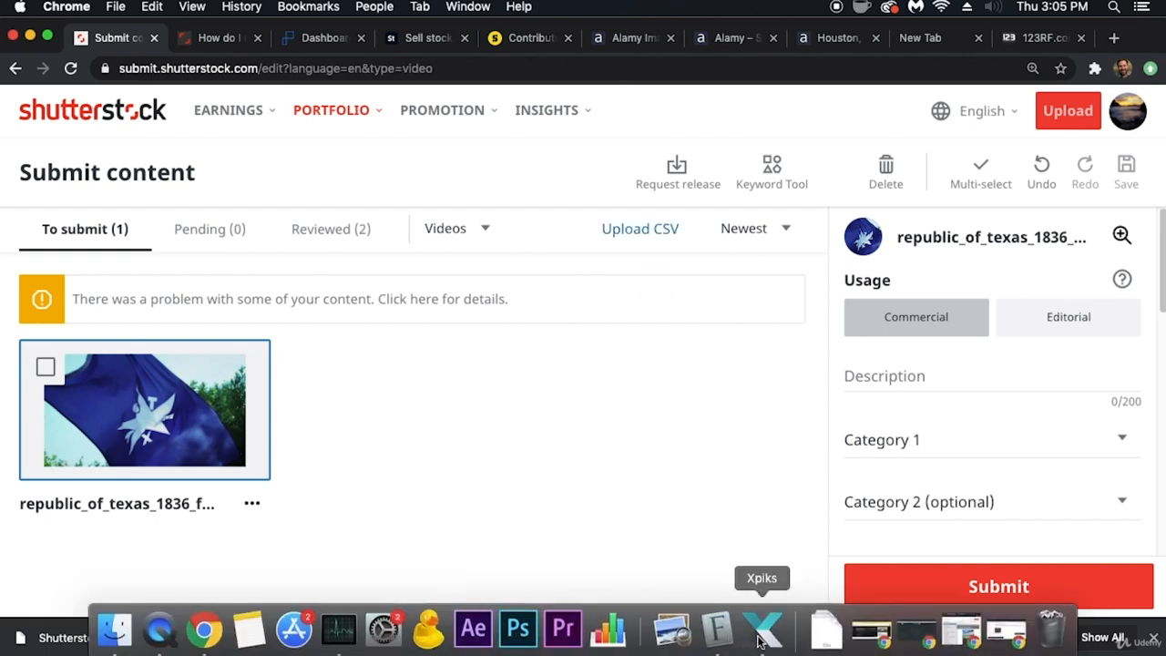
{"action": "left_click", "coordinate": [762, 628]}
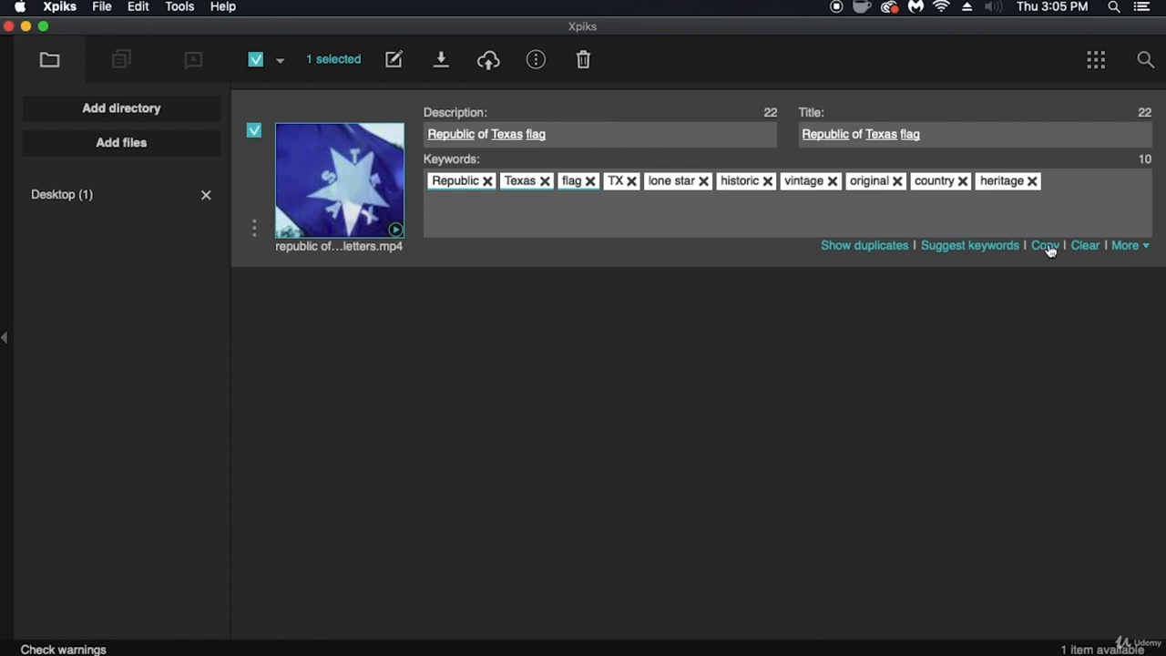
{"action": "mouse_move", "coordinate": [632, 652]}
- Return to Chrome and add the copied keywords, from Republic to heritage, to the Shutterstock clip
{"action": "left_click", "coordinate": [204, 629]}
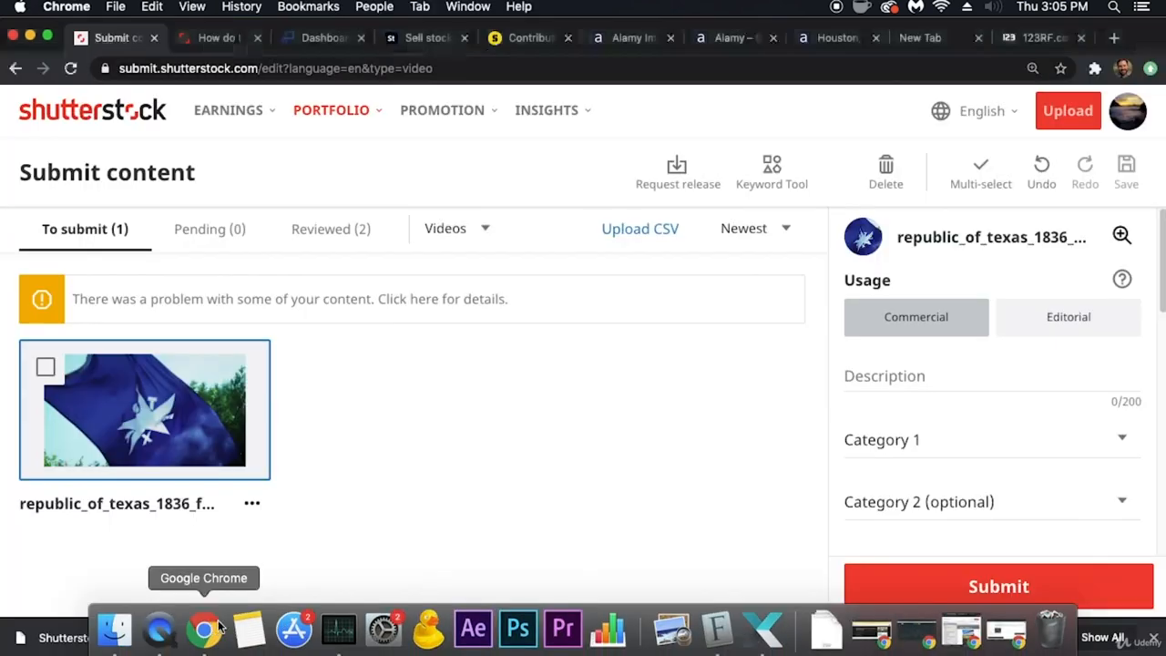
{"action": "scroll", "coordinate": [911, 514], "scroll_direction": "down", "scroll_amount": 3}
{"action": "scroll", "coordinate": [911, 415], "scroll_direction": "down", "scroll_amount": 5}
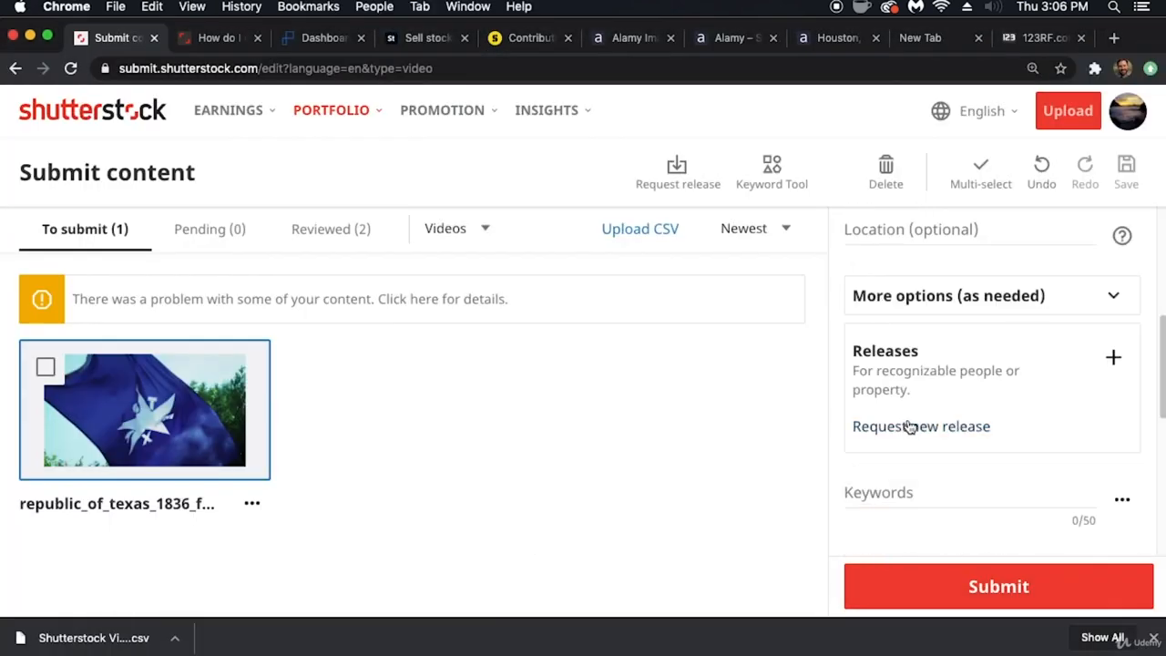
{"action": "left_click", "coordinate": [902, 460]}
{"action": "key", "text": "super+v"}
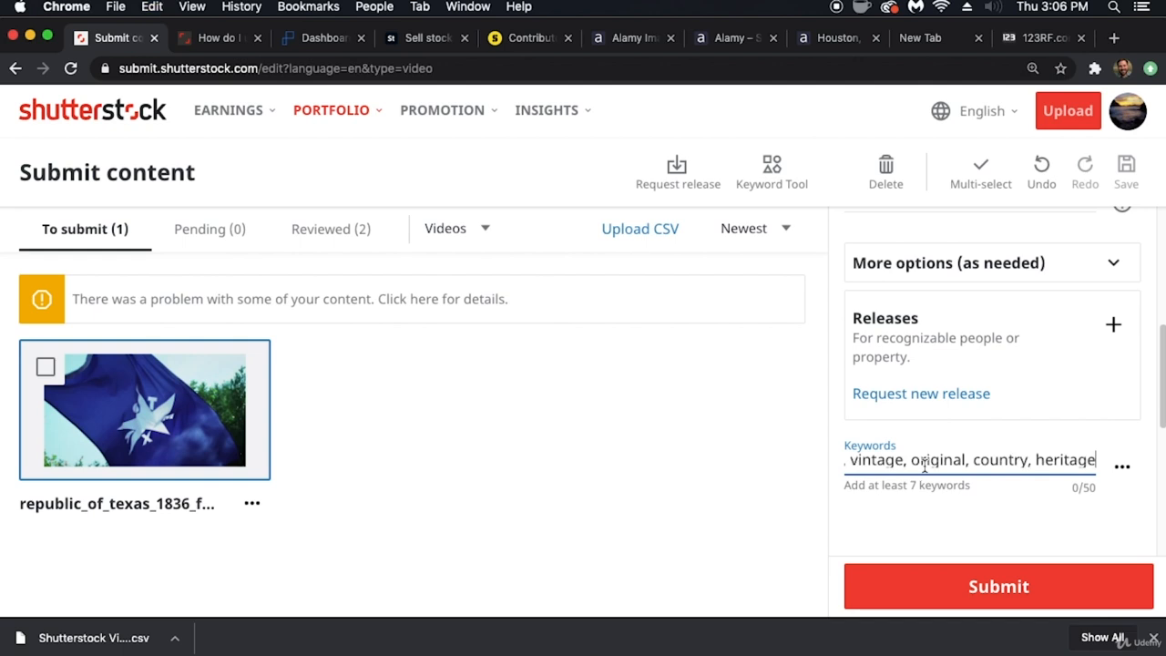
{"action": "key", "text": "Return"}
{"action": "scroll", "coordinate": [951, 479], "scroll_direction": "down", "scroll_amount": 2}
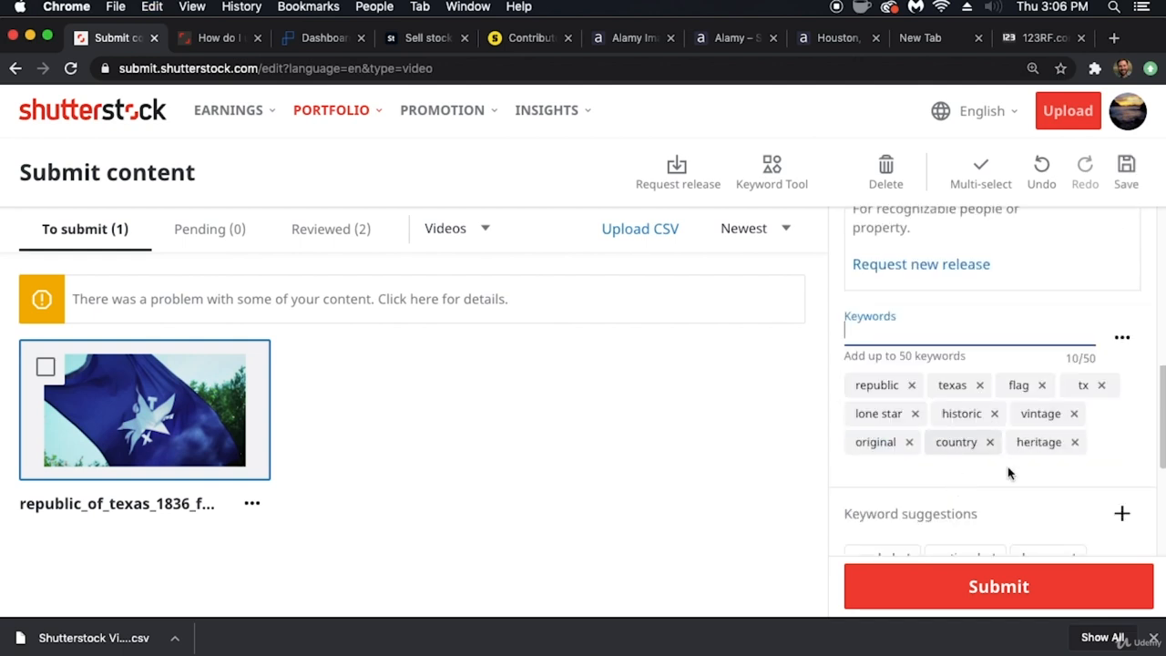
- Try Editorial usage for the Shutterstock clip, then set the usage back to Commercial
{"action": "scroll", "coordinate": [955, 442], "scroll_direction": "up", "scroll_amount": 5}
{"action": "left_click", "coordinate": [1067, 316]}
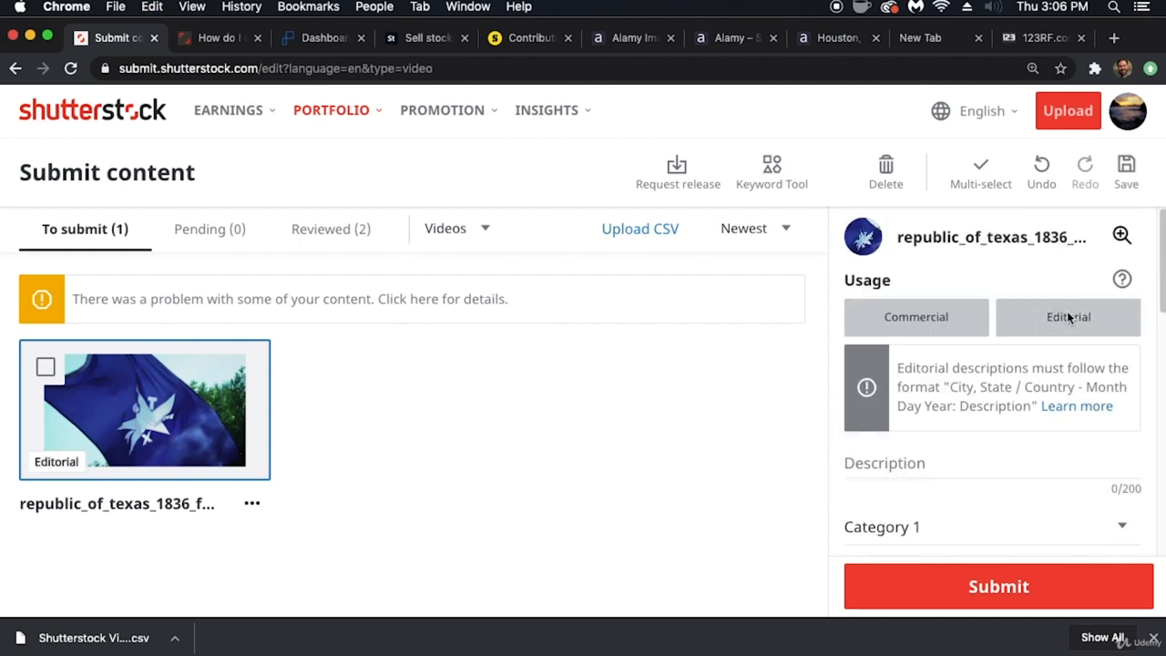
{"action": "left_click", "coordinate": [962, 318]}
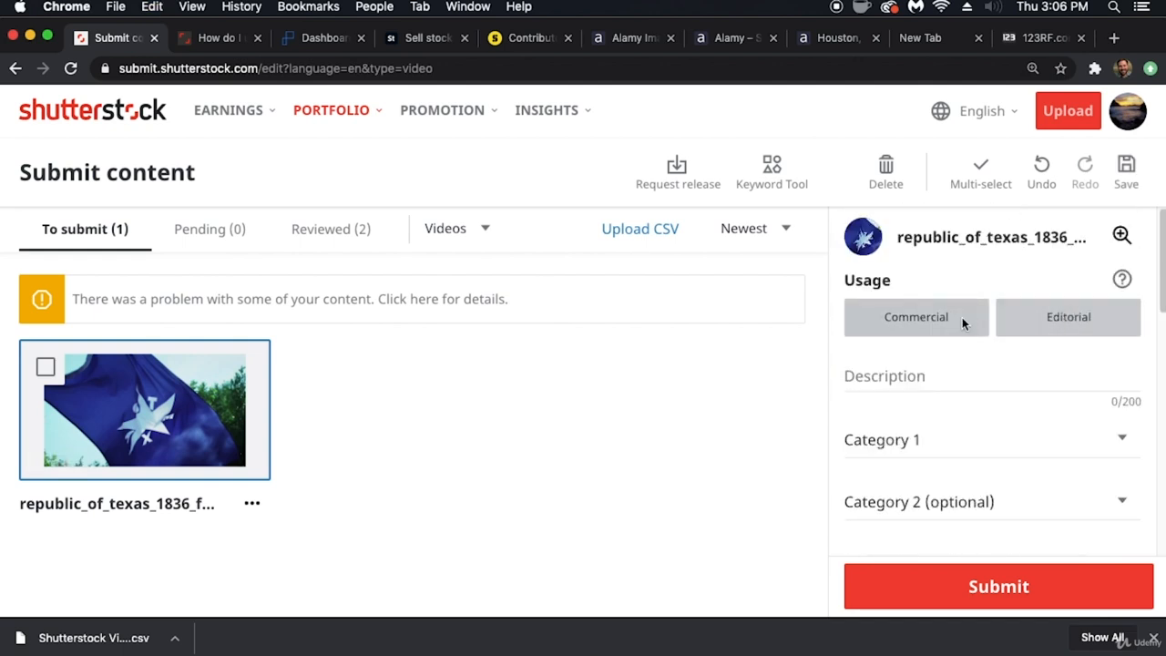
- Check the flag video's description in Xpiks for the empty Shutterstock description field, and return to Chrome
{"action": "left_click", "coordinate": [926, 384]}
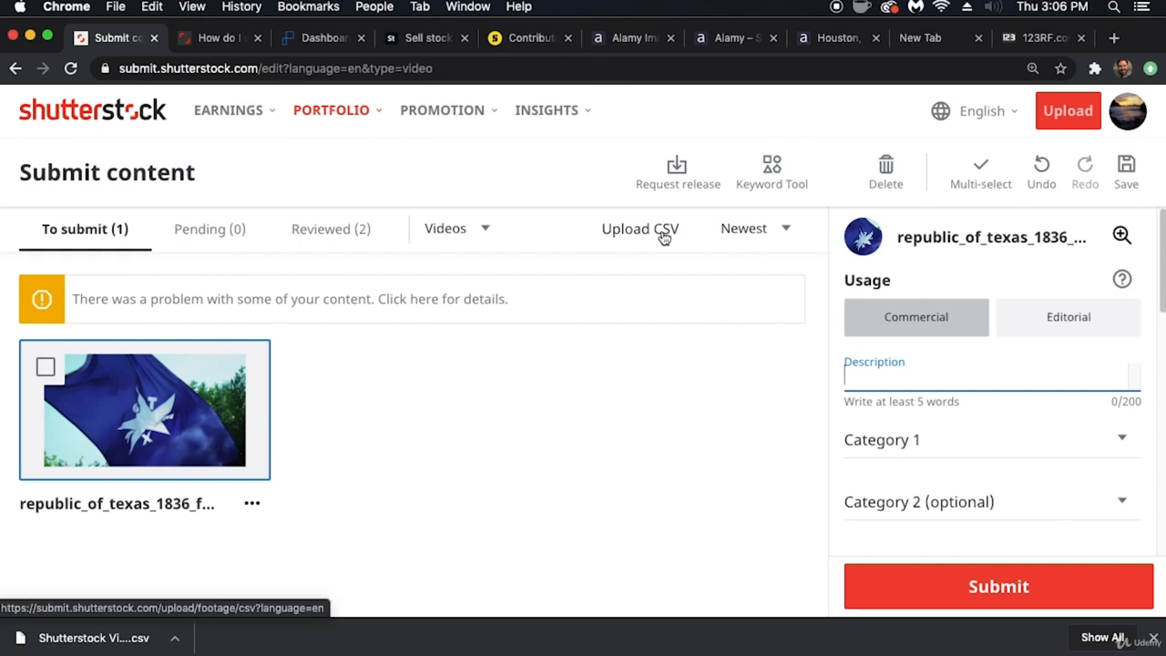
{"action": "mouse_move", "coordinate": [642, 649]}
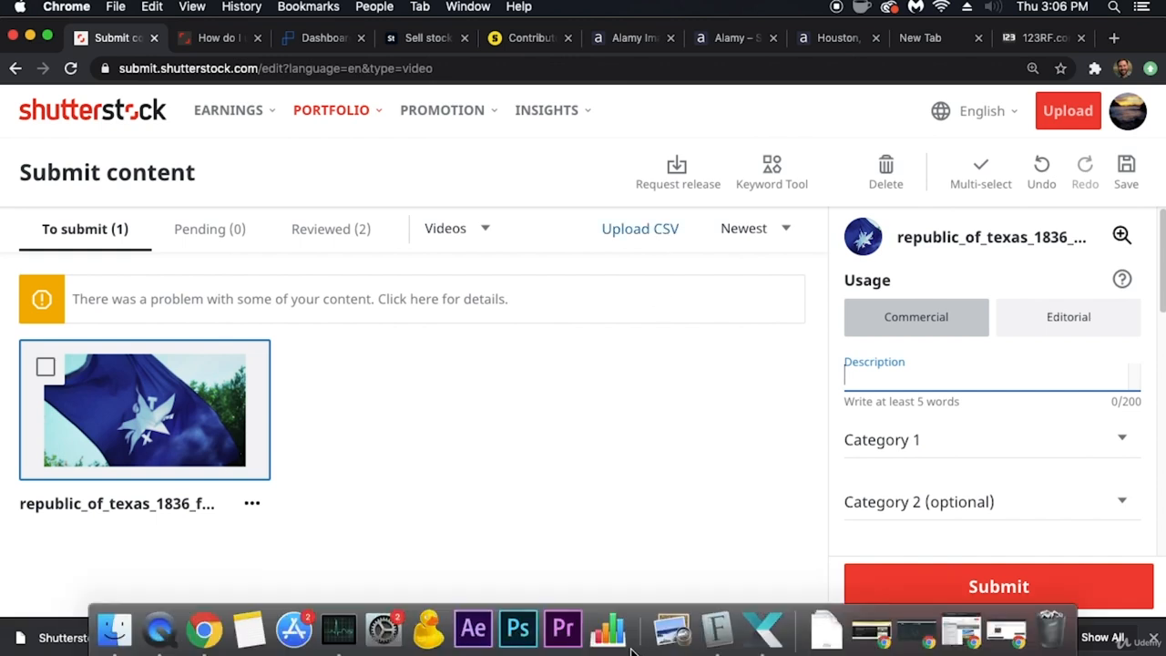
{"action": "left_click", "coordinate": [763, 629]}
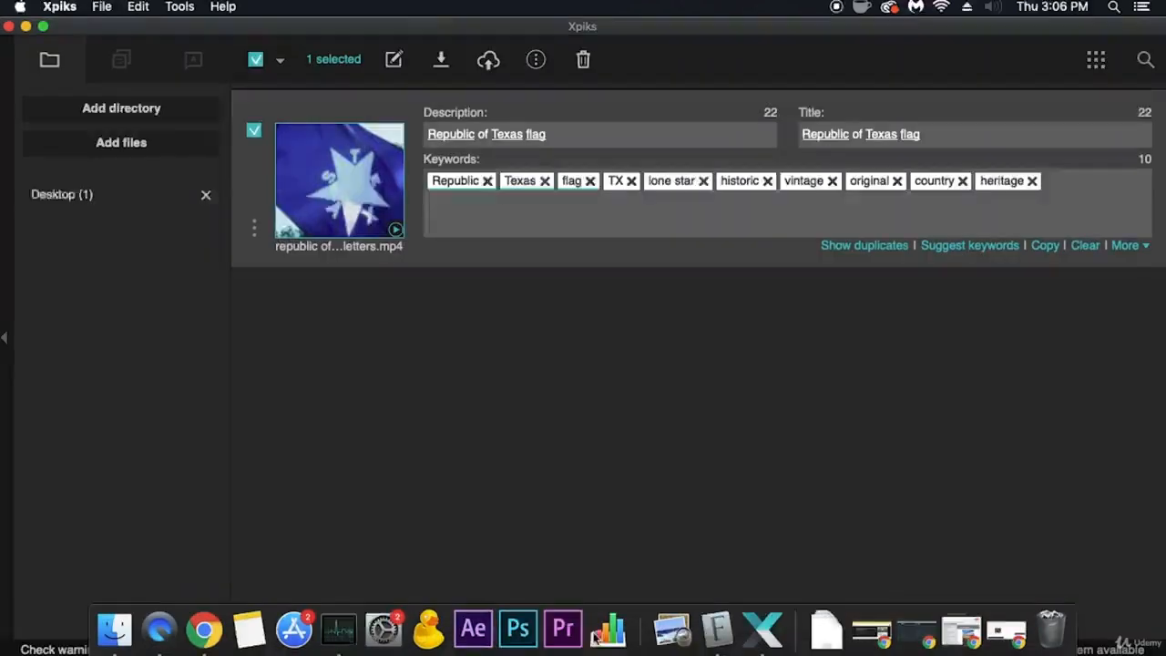
{"action": "left_click", "coordinate": [205, 628]}
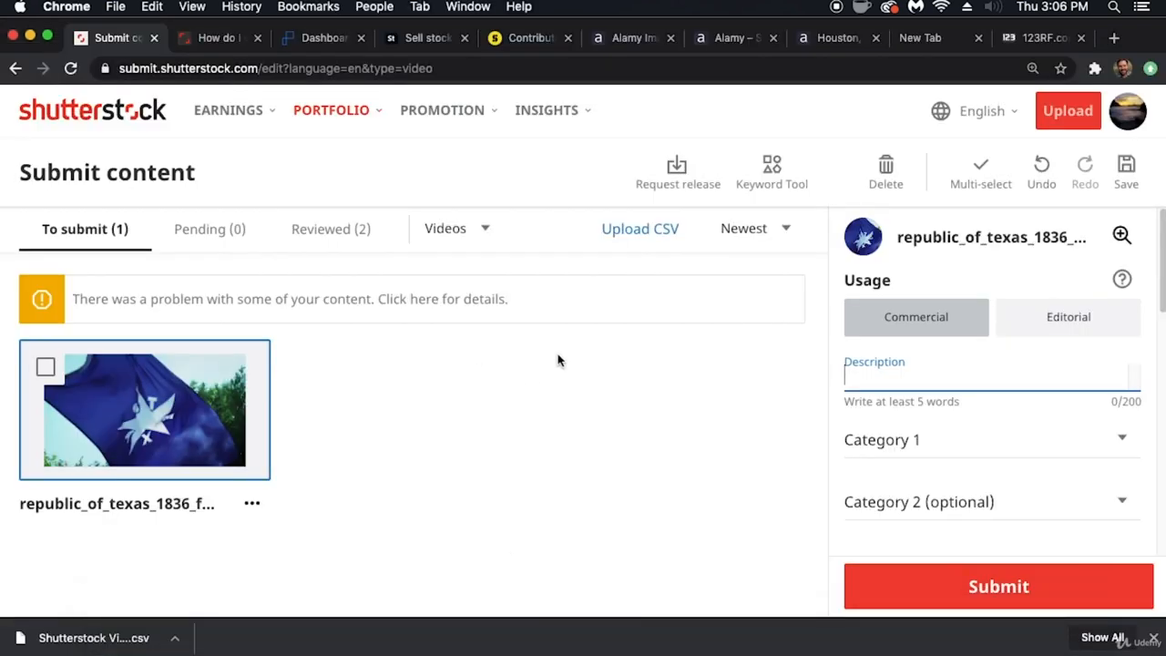
- Open the Pond5 account's uploads list and locate the republic_of_texas_1836_flag_blue_star_letters0 clip
{"action": "left_click", "coordinate": [329, 44]}
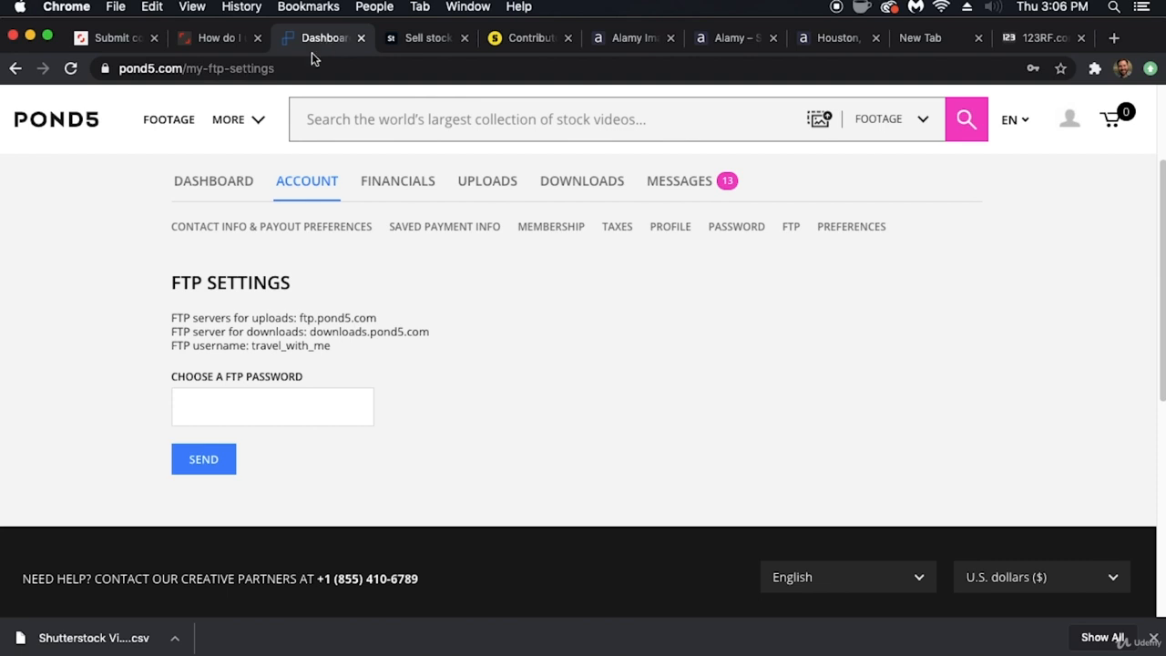
{"action": "left_click", "coordinate": [229, 182]}
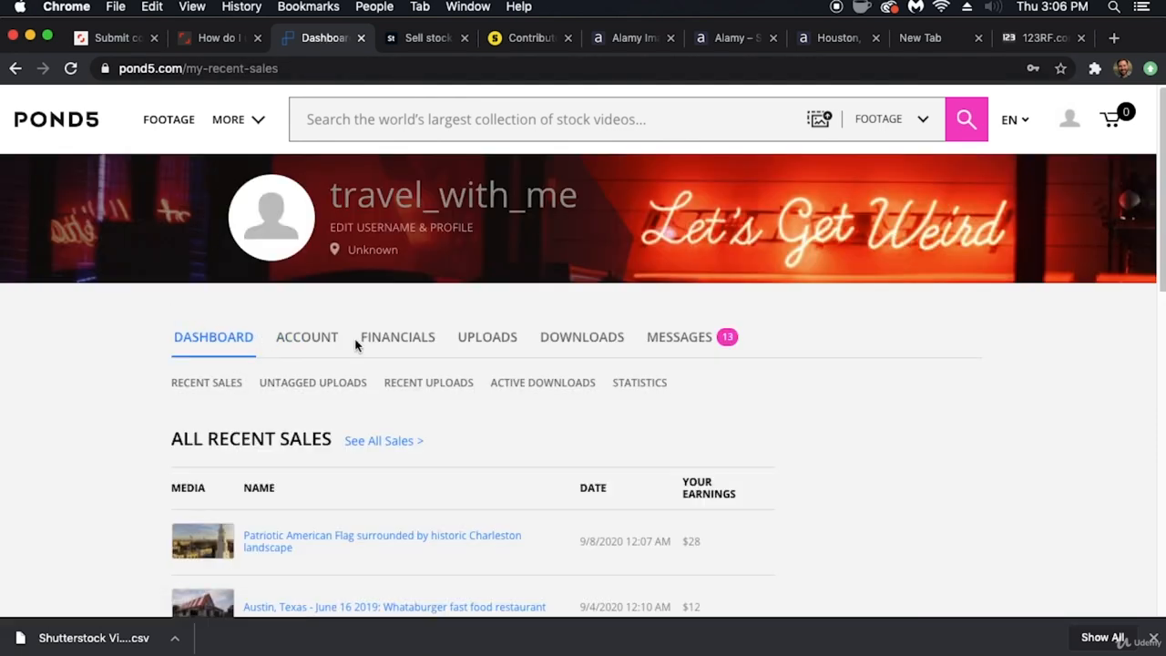
{"action": "left_click", "coordinate": [488, 347]}
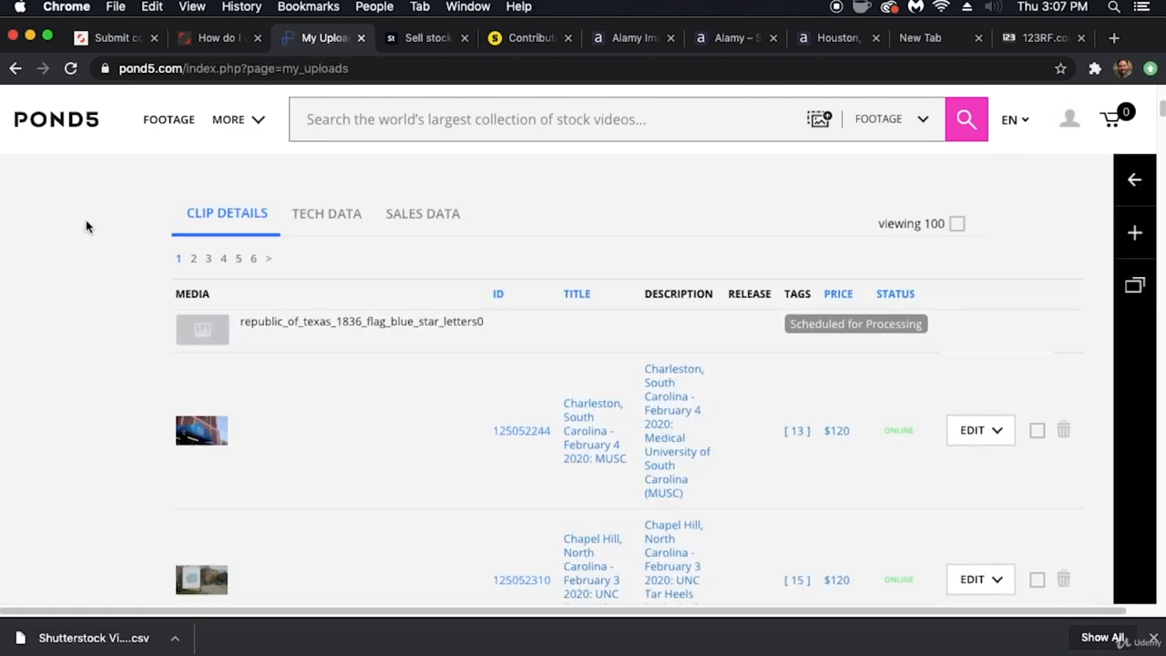
{"action": "scroll", "coordinate": [85, 220], "scroll_direction": "down", "scroll_amount": 1}
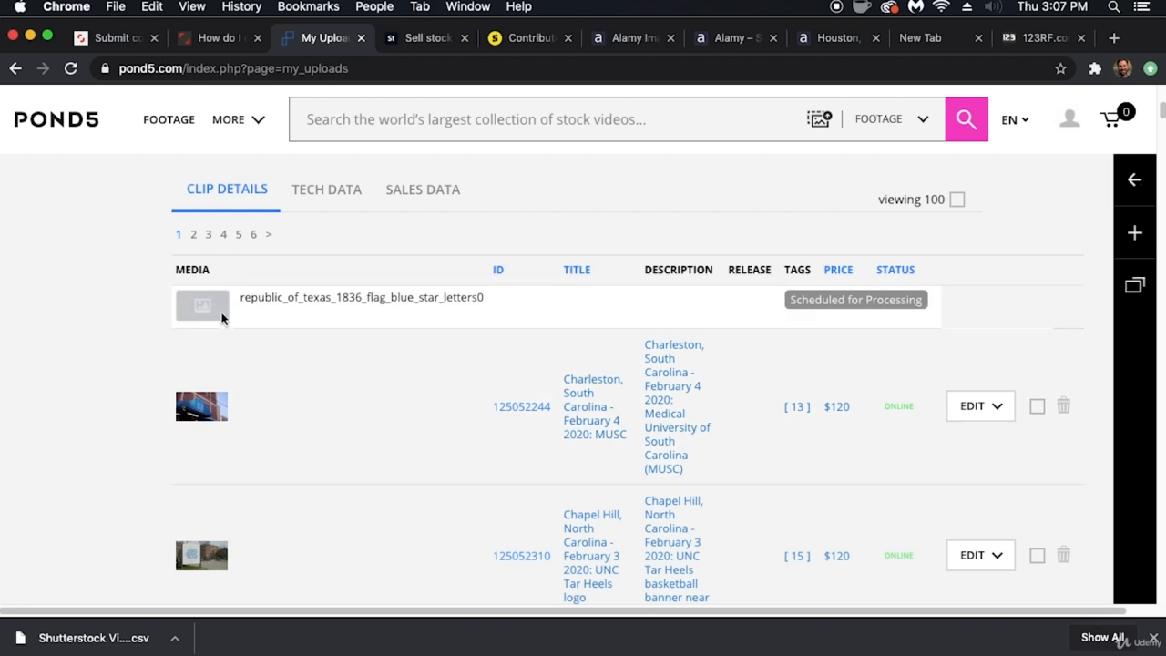
{"action": "scroll", "coordinate": [161, 373], "scroll_direction": "up", "scroll_amount": 5}
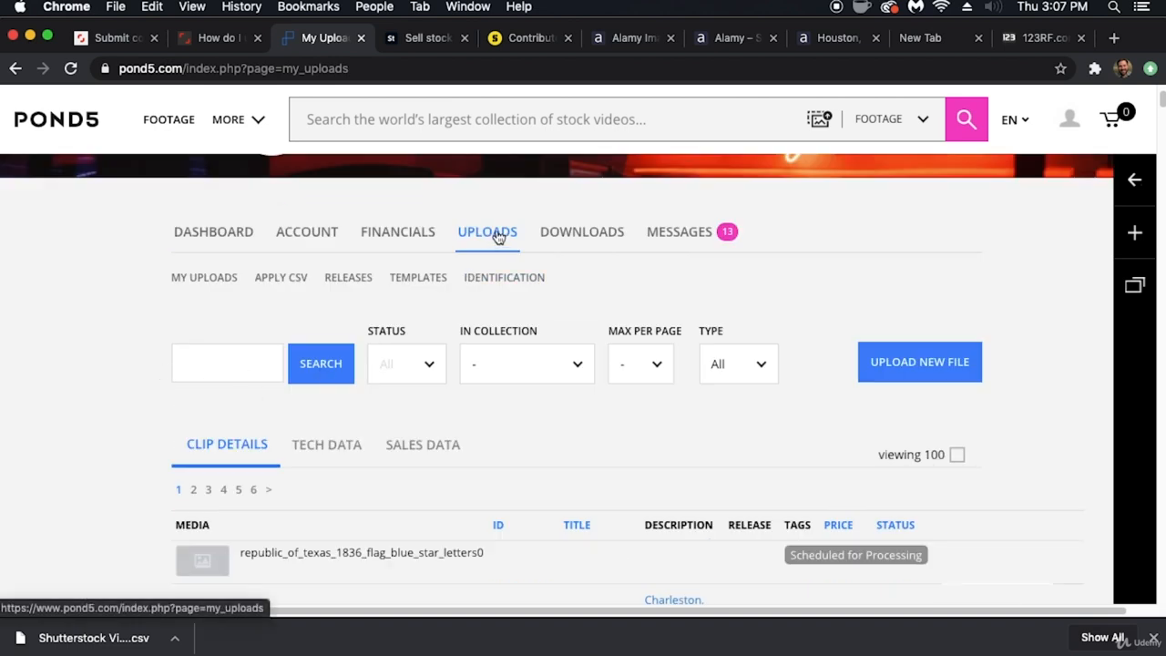
{"action": "scroll", "coordinate": [145, 381], "scroll_direction": "down", "scroll_amount": 5}
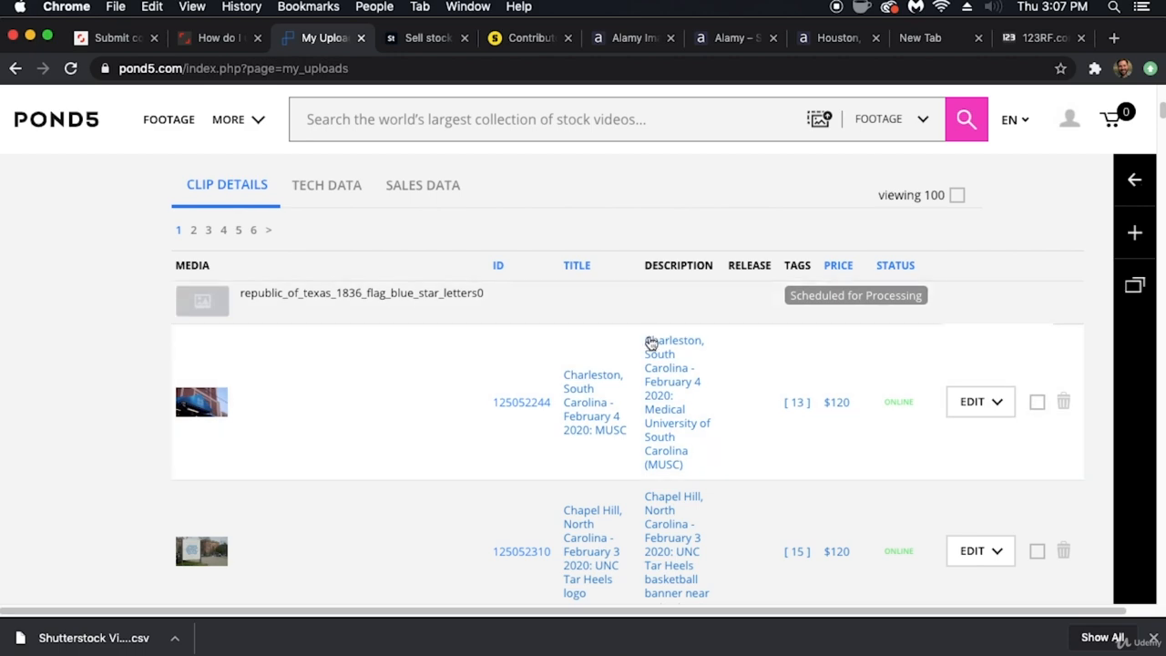
- Open the Charleston MUSC clip for editing on Pond5 and examine its template, title, description, pricing and keyword fields
{"action": "left_click", "coordinate": [974, 405]}
{"action": "scroll", "coordinate": [638, 408], "scroll_direction": "down", "scroll_amount": 5}
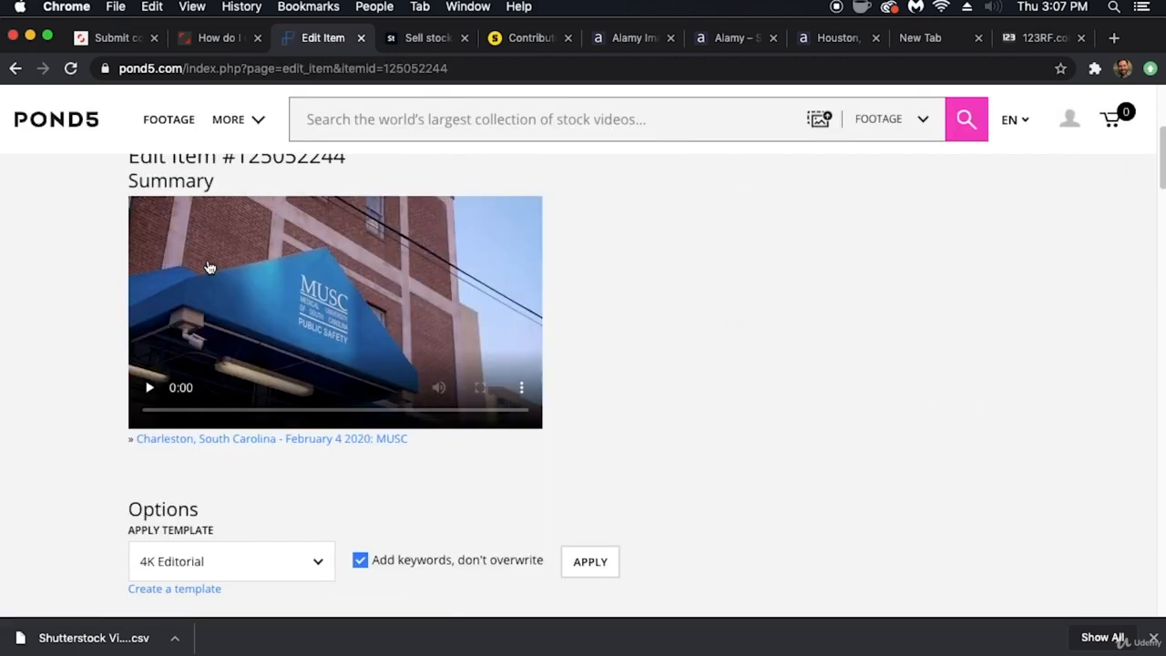
{"action": "scroll", "coordinate": [200, 356], "scroll_direction": "down", "scroll_amount": 5}
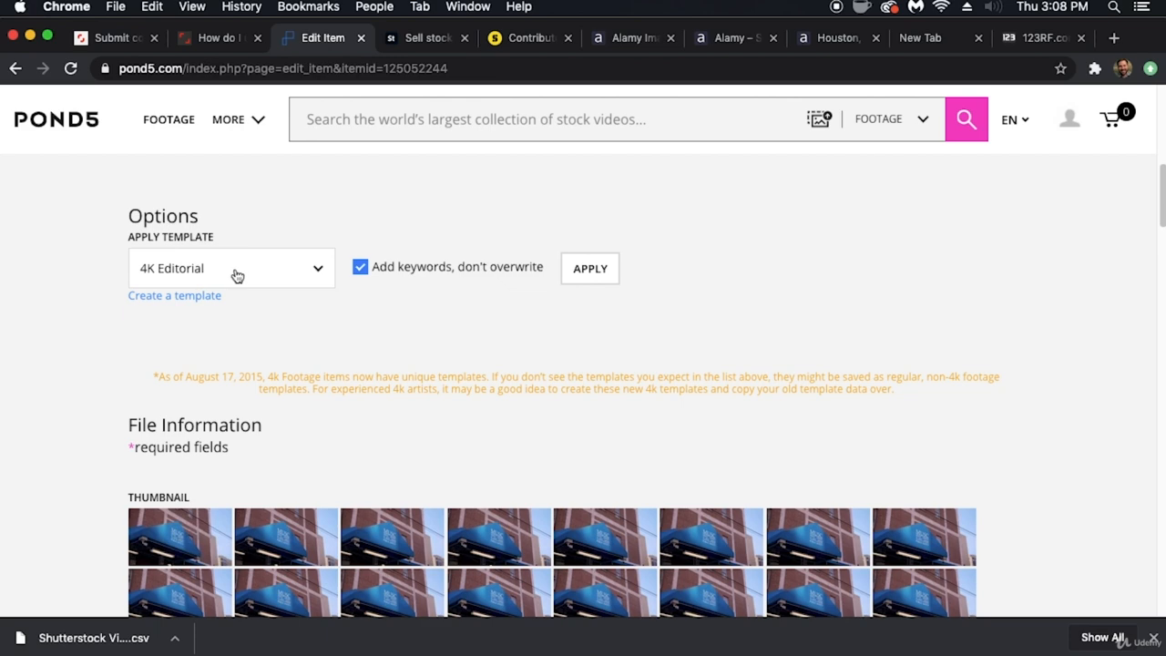
{"action": "scroll", "coordinate": [109, 350], "scroll_direction": "down", "scroll_amount": 5}
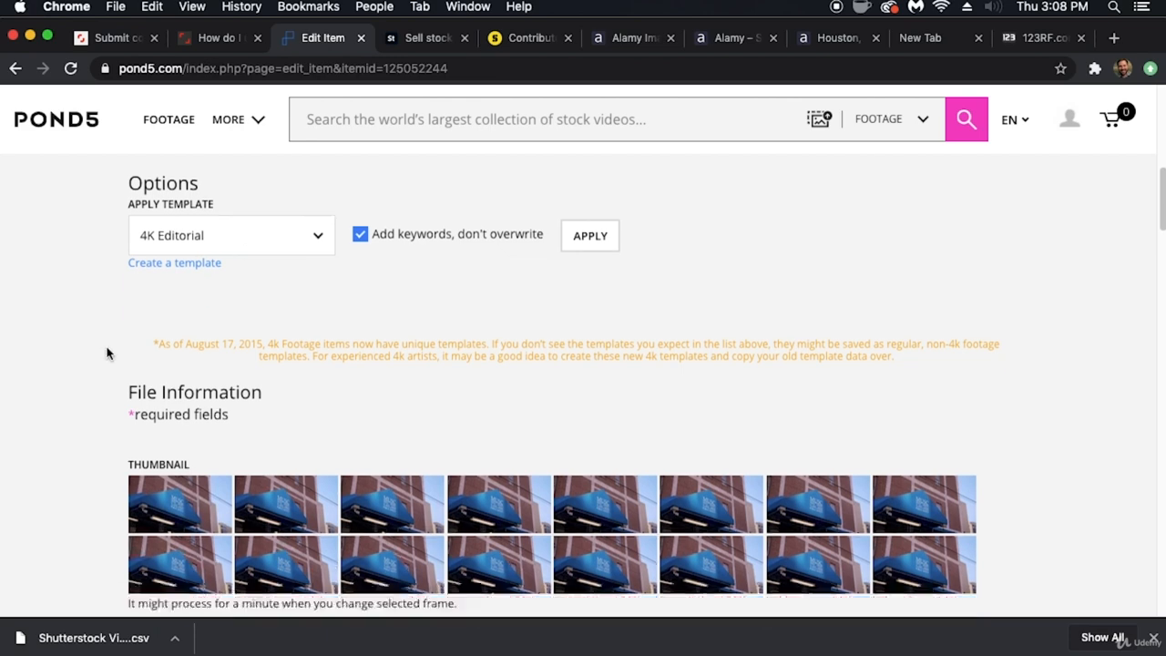
{"action": "scroll", "coordinate": [109, 352], "scroll_direction": "down", "scroll_amount": 5}
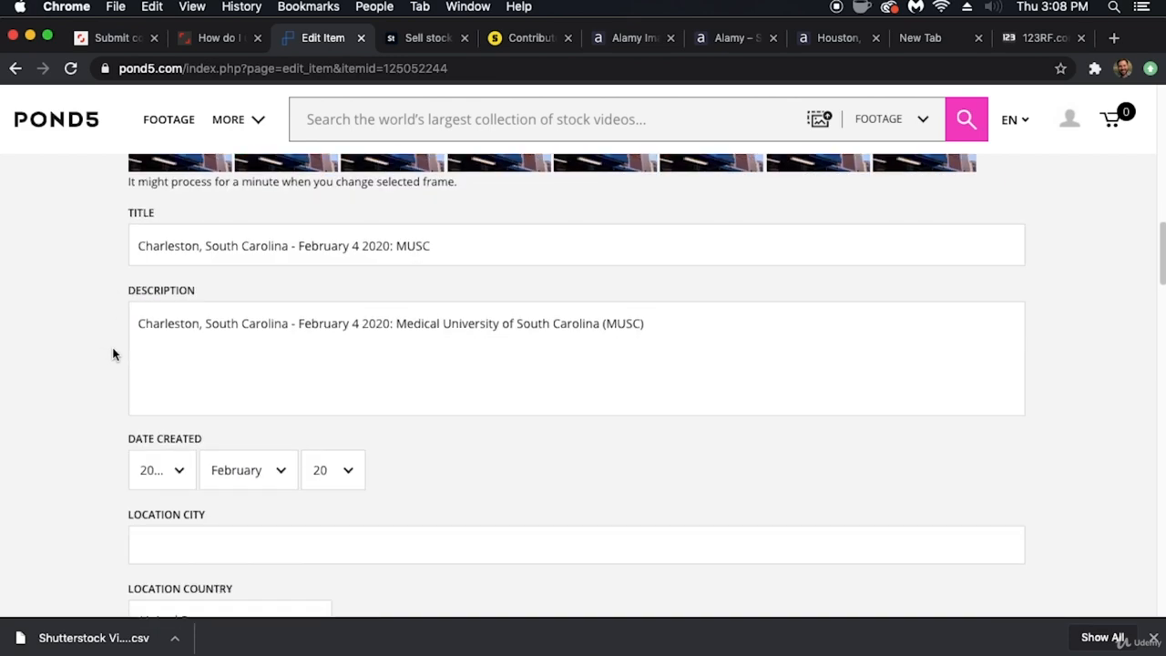
{"action": "scroll", "coordinate": [113, 353], "scroll_direction": "down", "scroll_amount": 3}
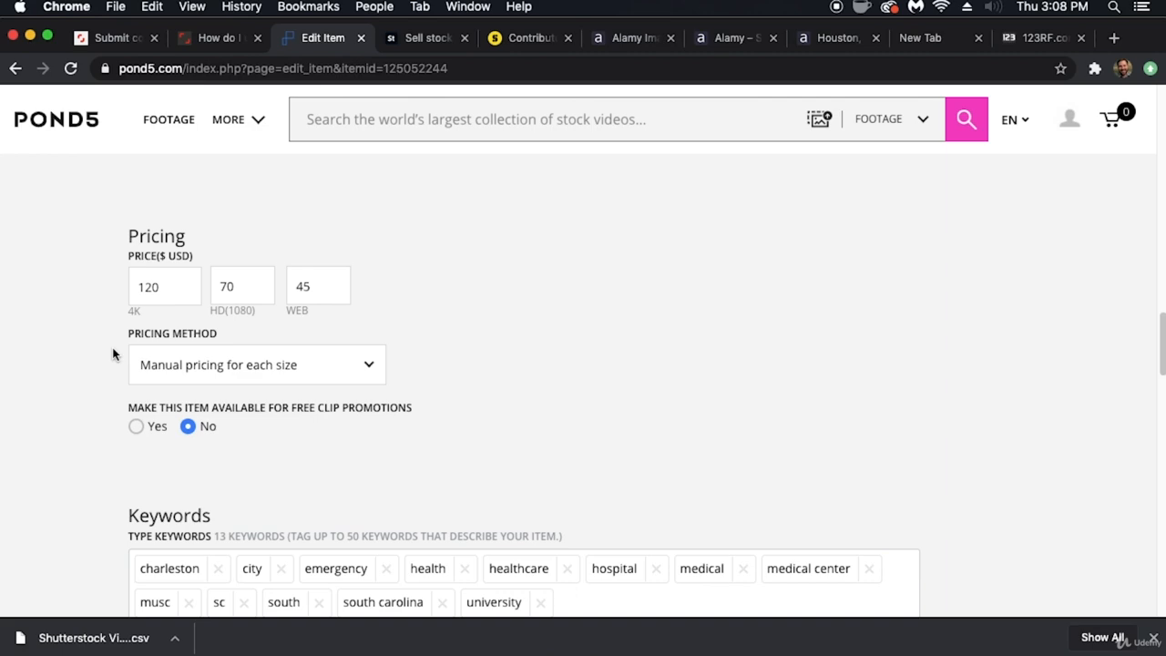
{"action": "scroll", "coordinate": [113, 354], "scroll_direction": "up", "scroll_amount": 8}
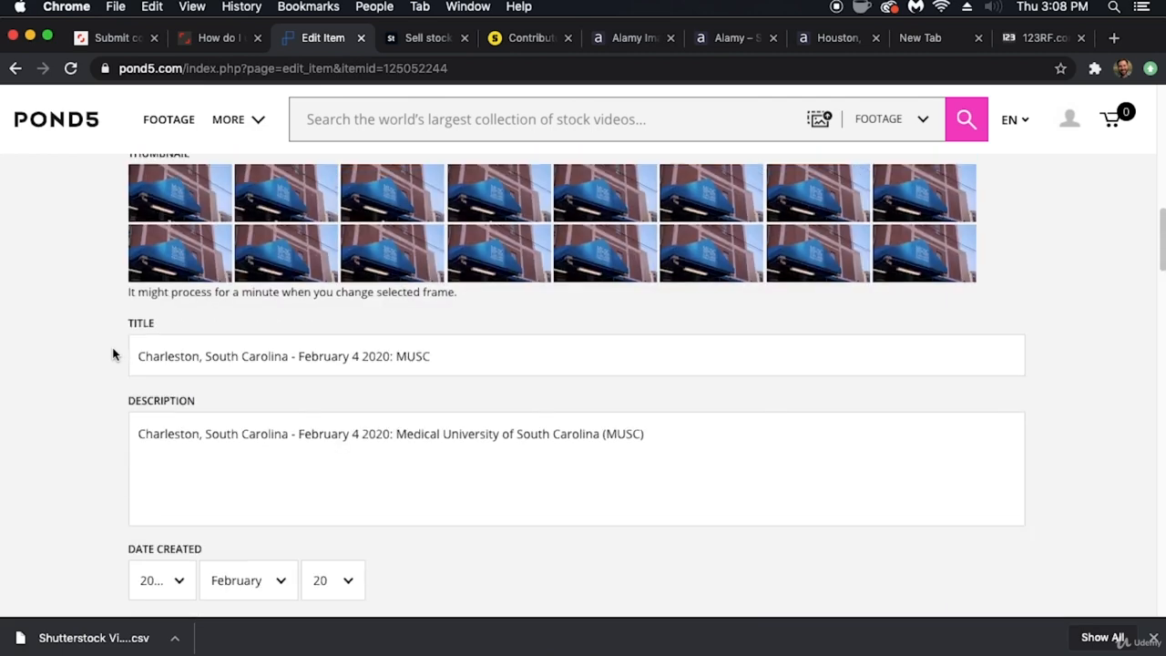
{"action": "scroll", "coordinate": [113, 355], "scroll_direction": "up", "scroll_amount": 10}
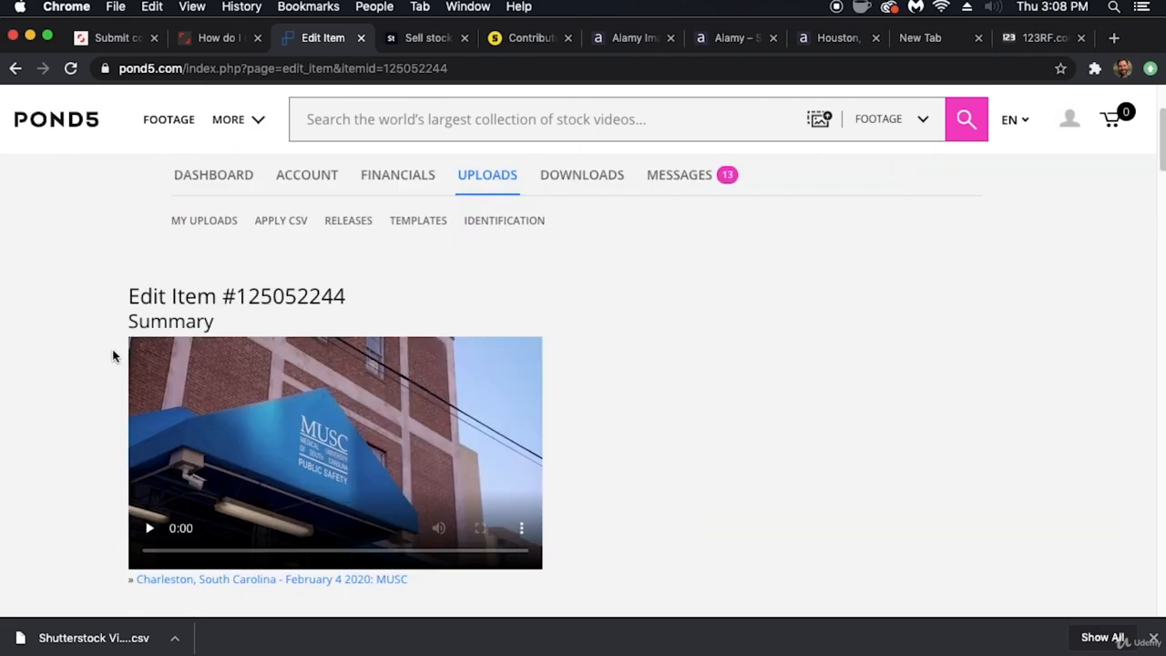
{"action": "scroll", "coordinate": [112, 348], "scroll_direction": "up", "scroll_amount": 3}
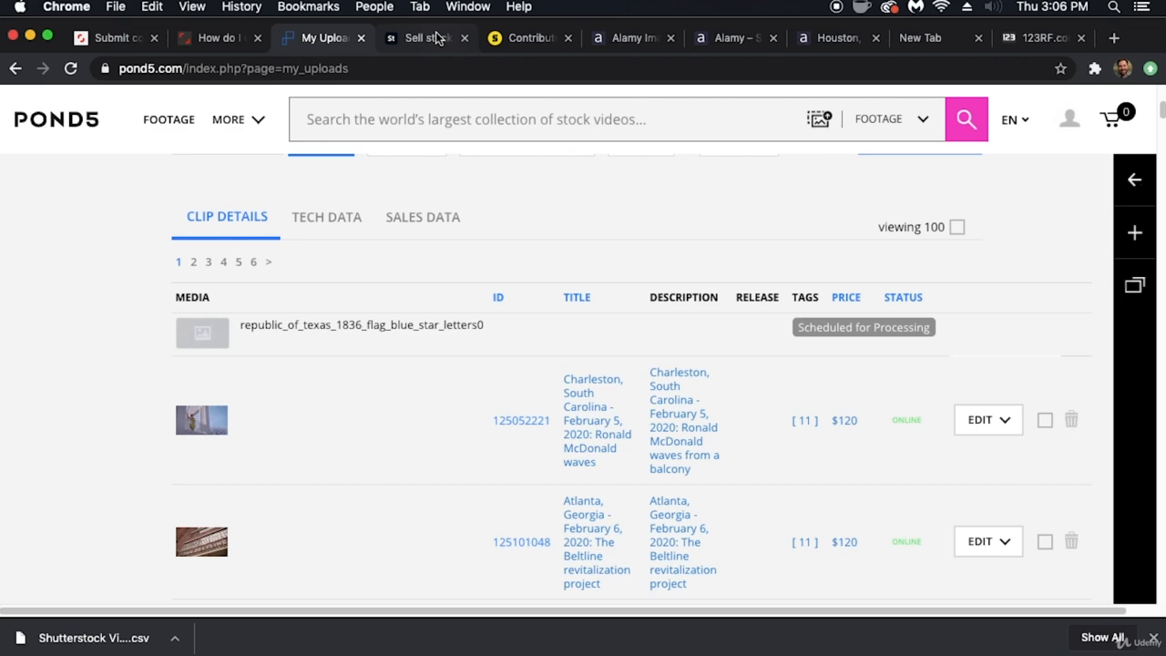
- Switch to Adobe Stock, dismiss the upload overlay and review the Texas flag clip's category, title and keywords
{"action": "left_click", "coordinate": [428, 37]}
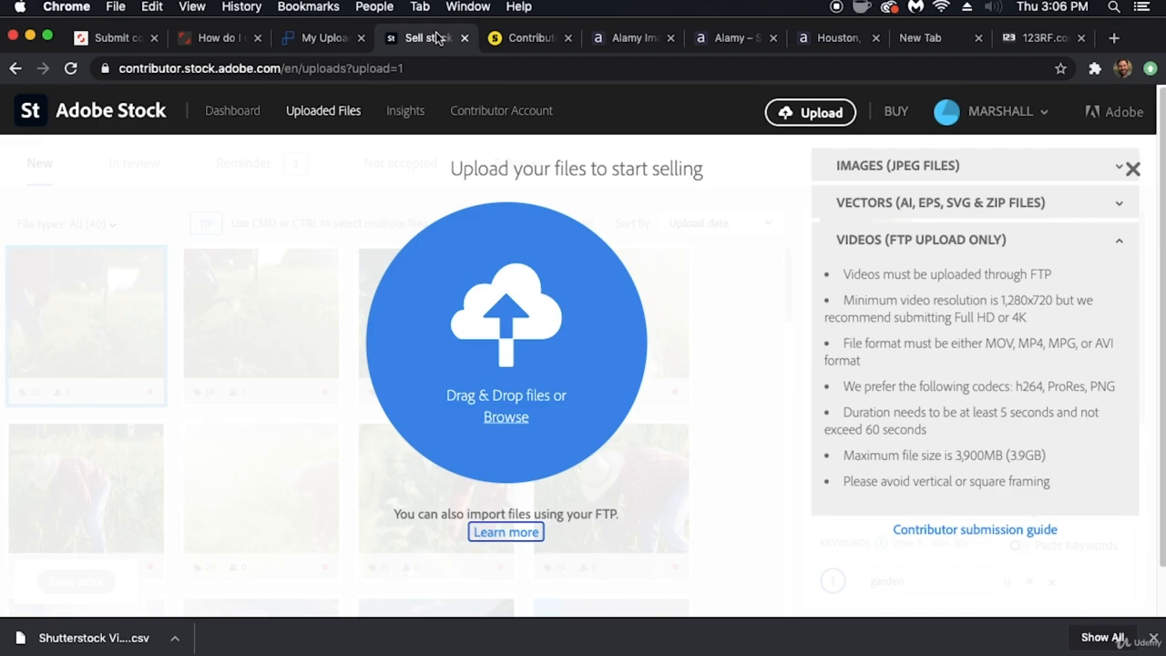
{"action": "left_click", "coordinate": [1133, 169]}
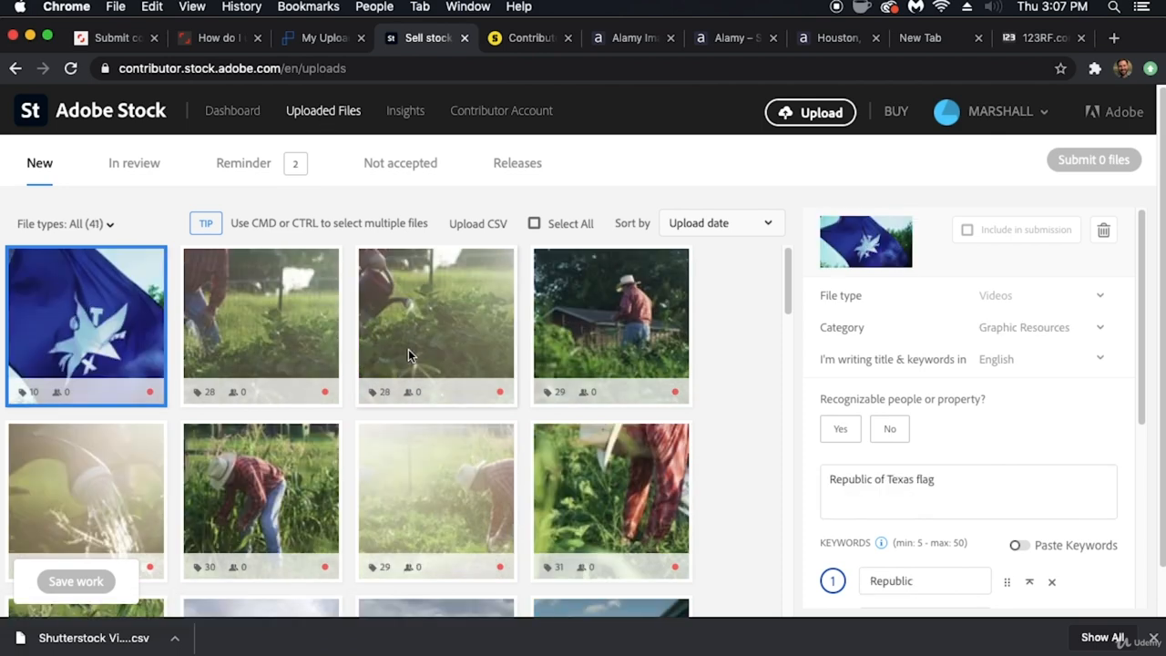
{"action": "scroll", "coordinate": [1146, 404], "scroll_direction": "down", "scroll_amount": 5}
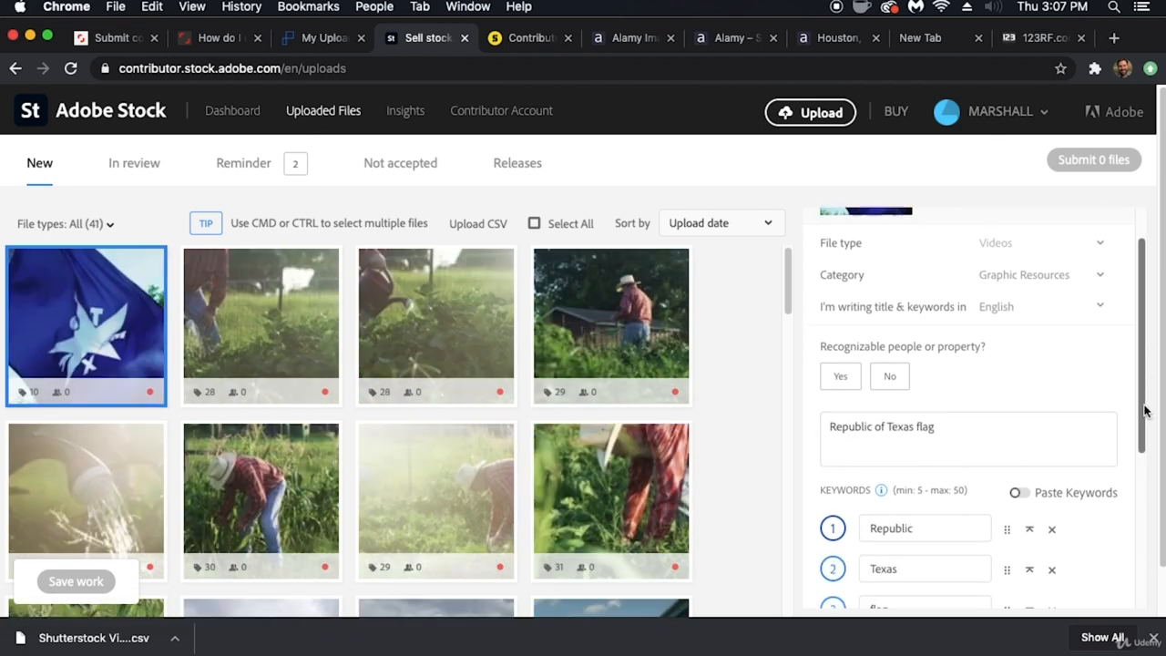
{"action": "left_click_drag", "start_coordinate": [1140, 447], "coordinate": [1120, 331]}
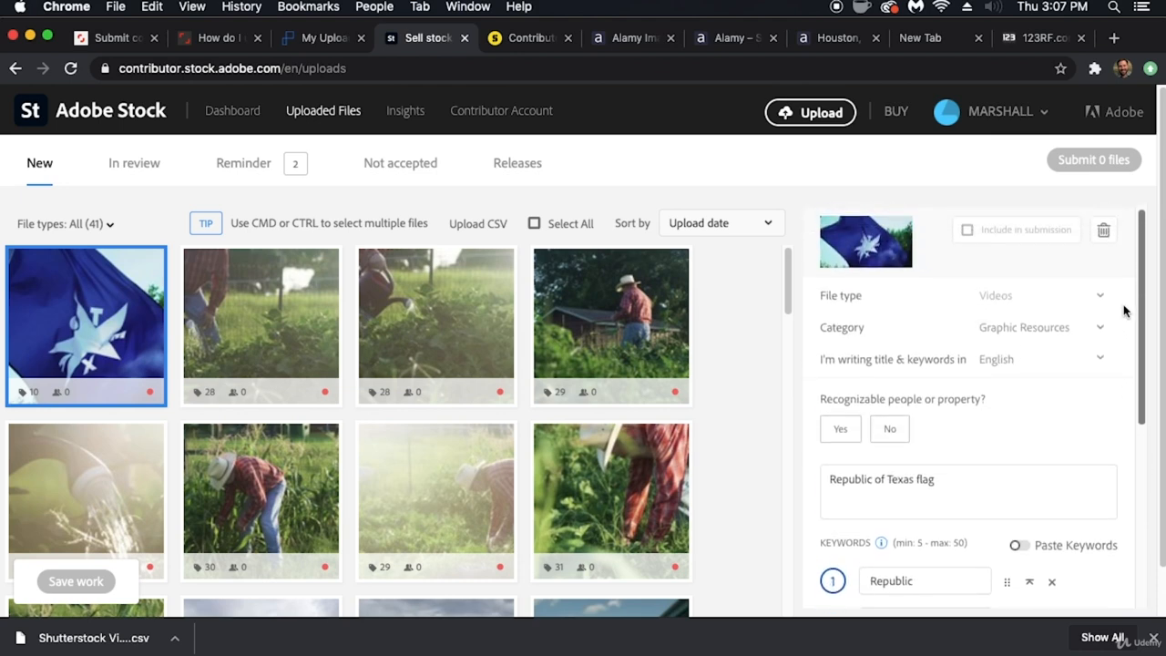